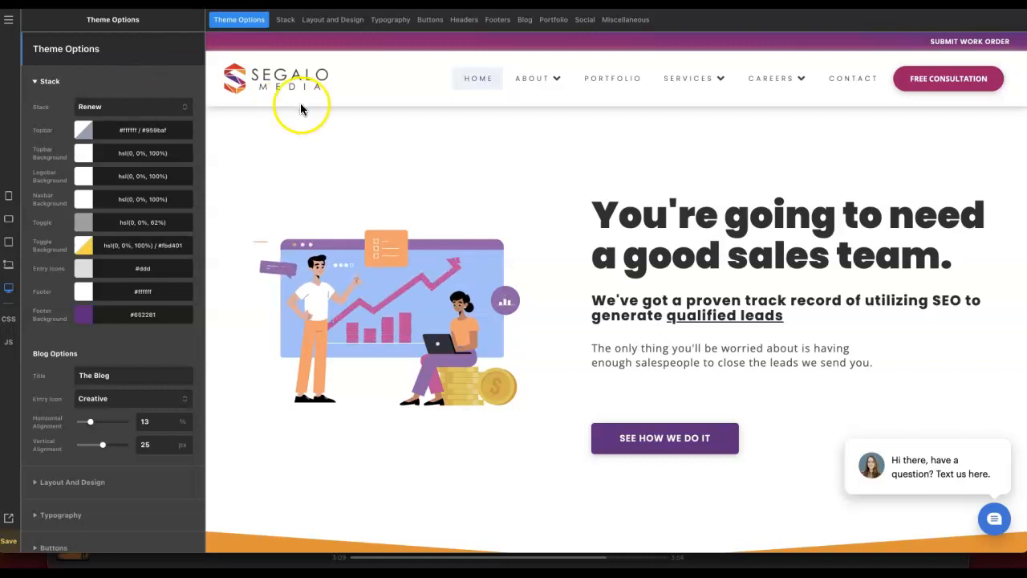
- Open the site's font settings and refresh the available fonts under Adobe Fonts (Typekit) with the Project ID left empty
click(10, 24)
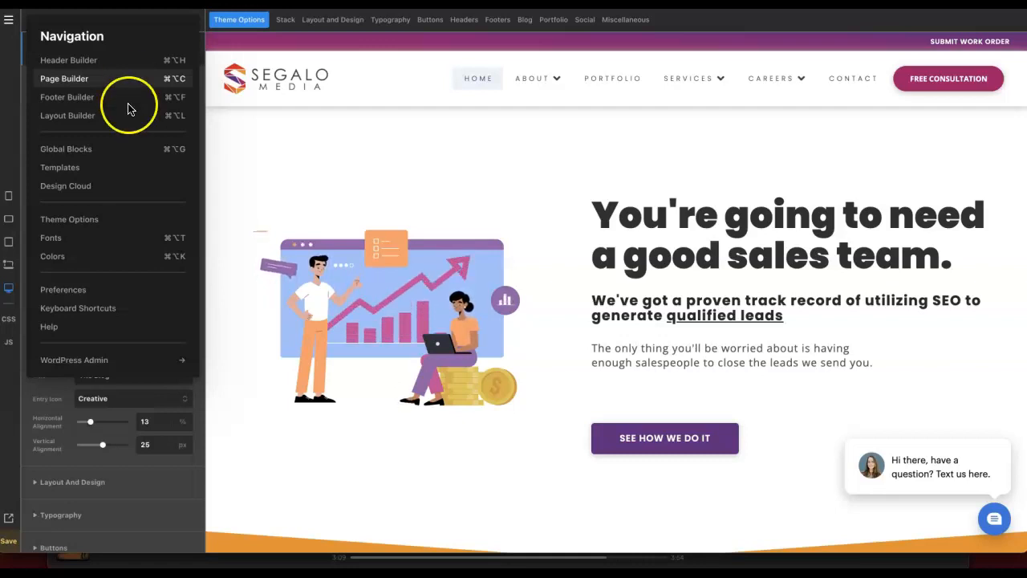
click(89, 240)
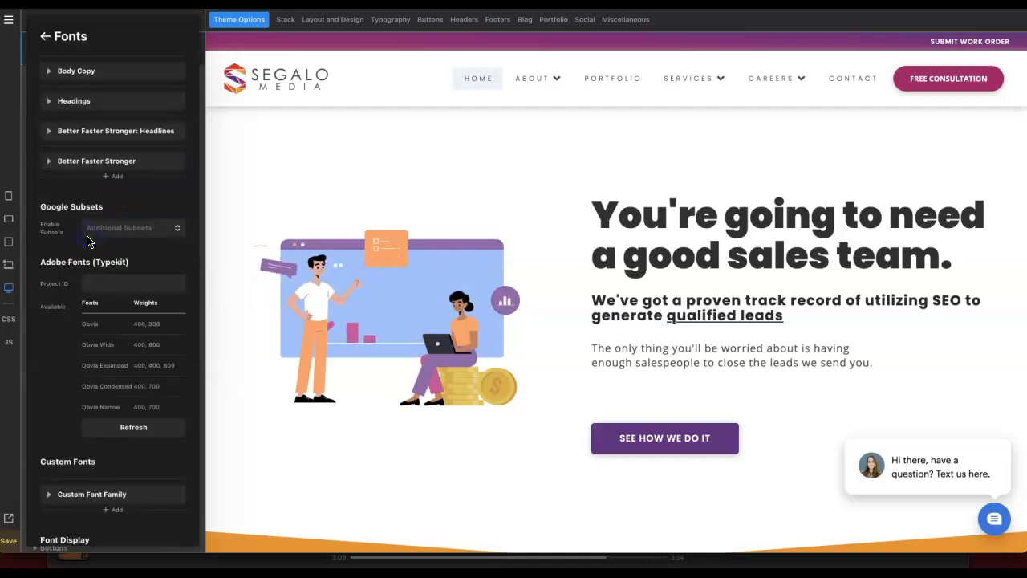
scroll(111, 216, down, 1)
scroll(111, 217, down, 1)
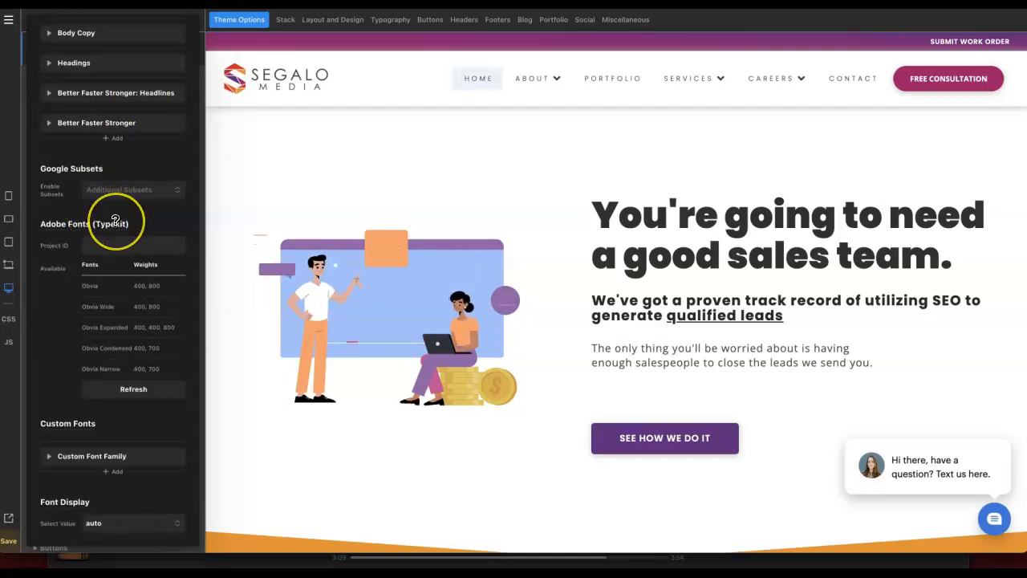
mouse_move(114, 220)
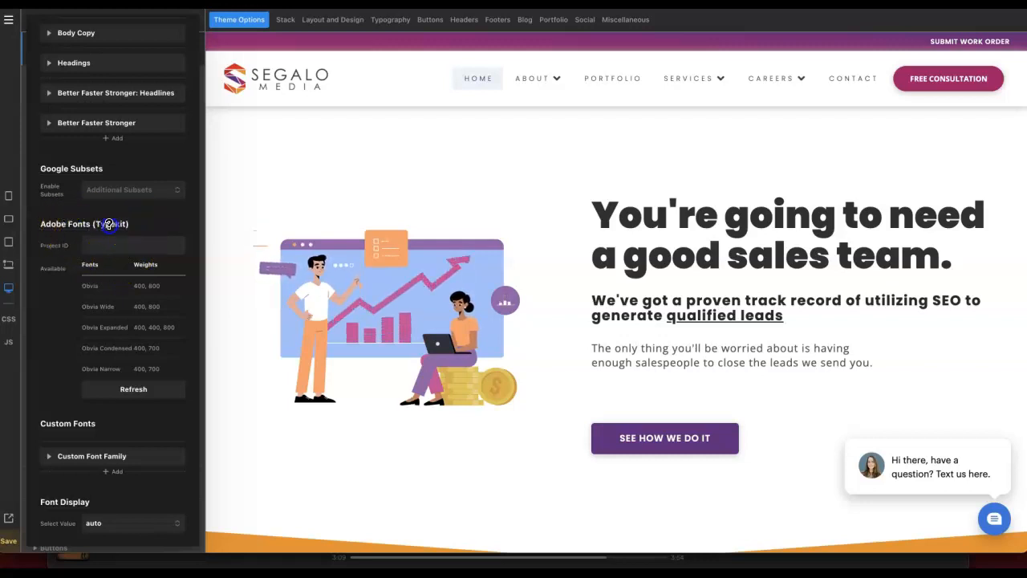
click(80, 247)
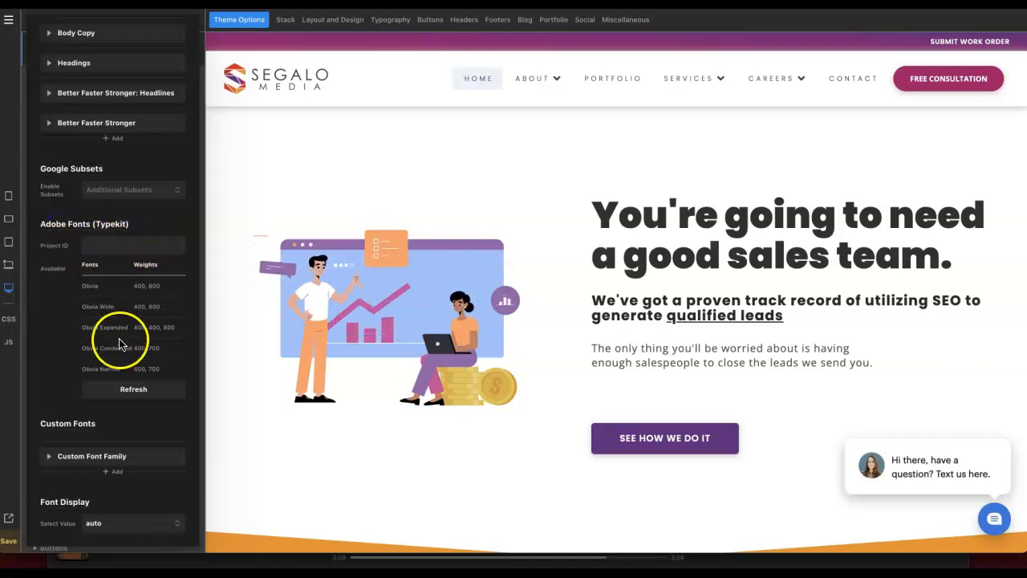
click(121, 390)
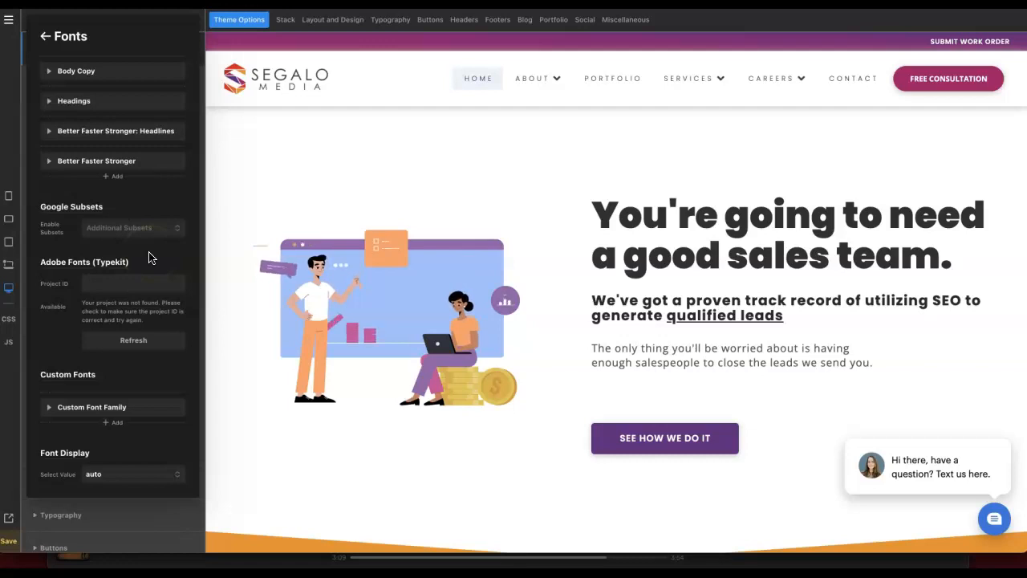
click(97, 280)
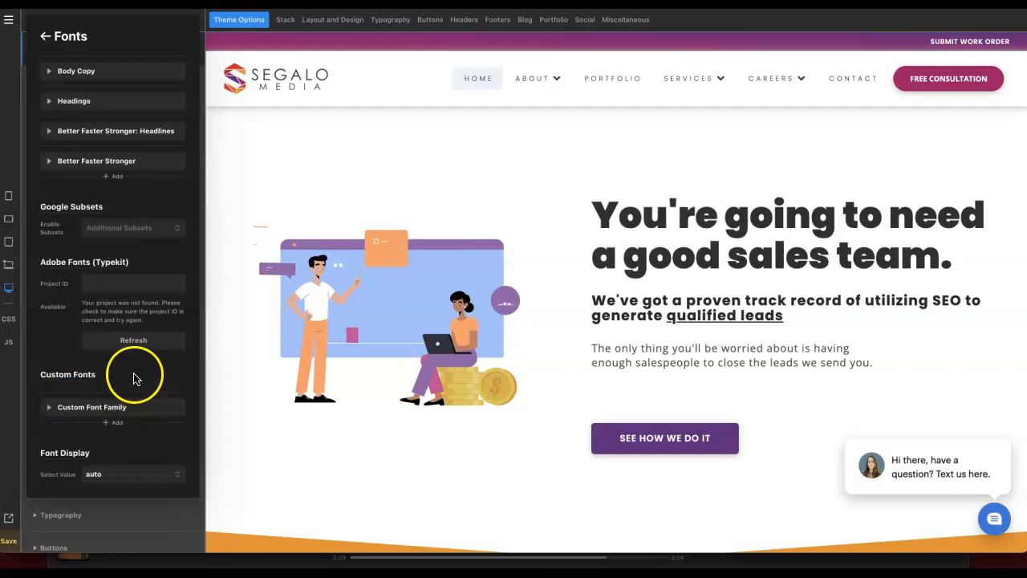
- Delete the existing custom font family, add a new one, and view its font file import dialog without choosing a file
click(176, 408)
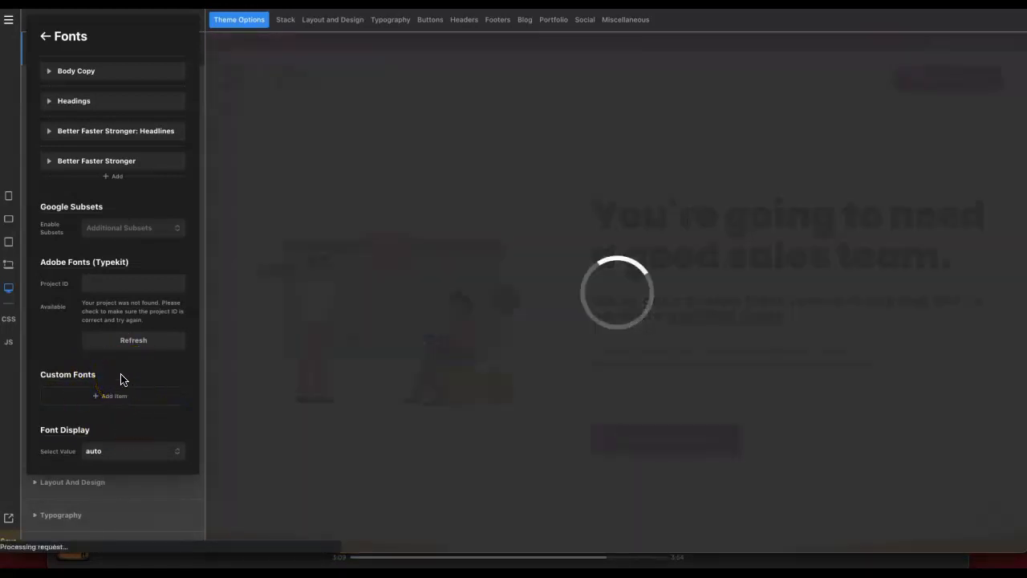
click(119, 395)
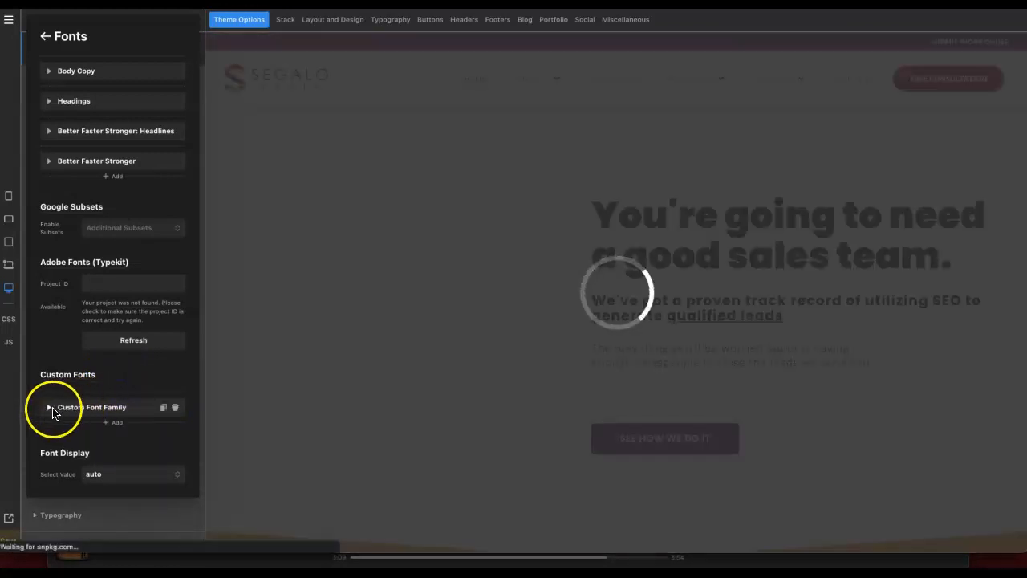
click(49, 409)
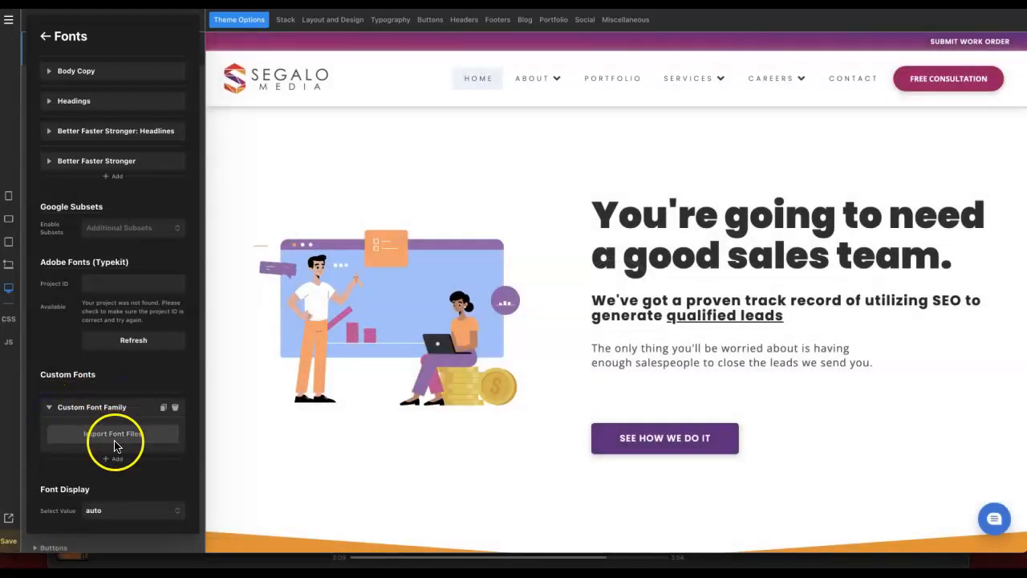
click(115, 441)
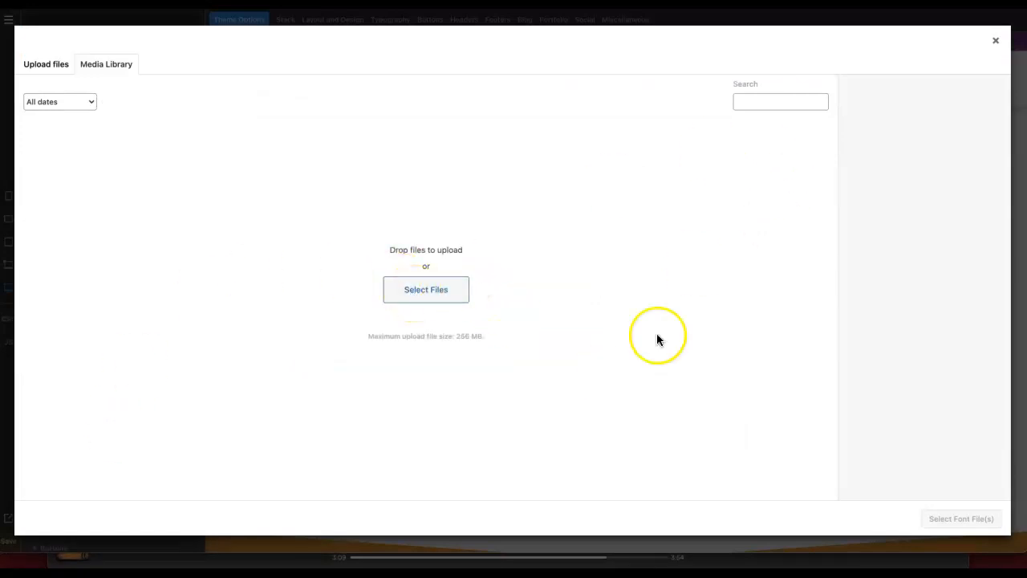
click(996, 40)
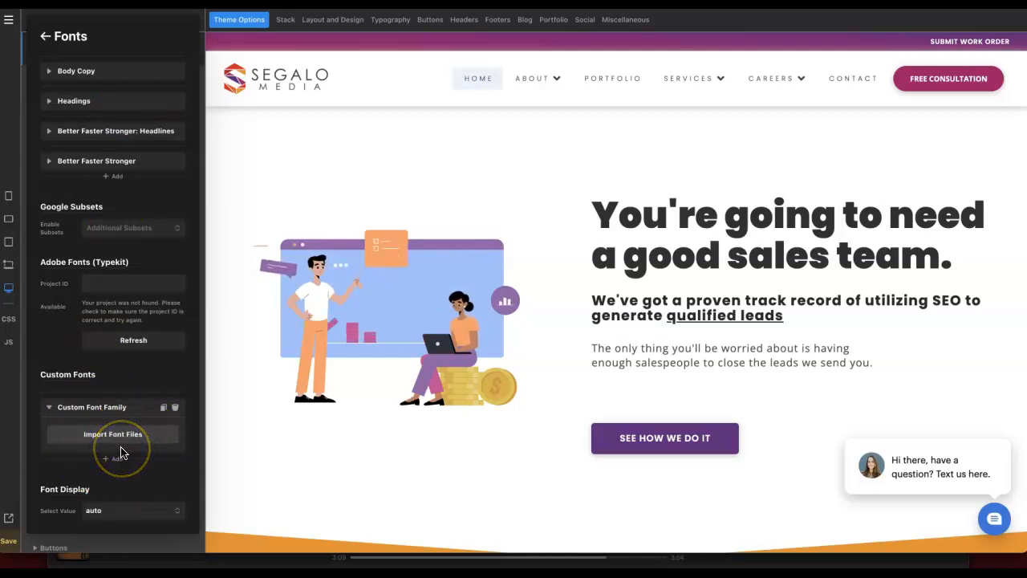
- Switch to the Adobe Fonts website, search for "Obvia" and open that font family's page
click(130, 285)
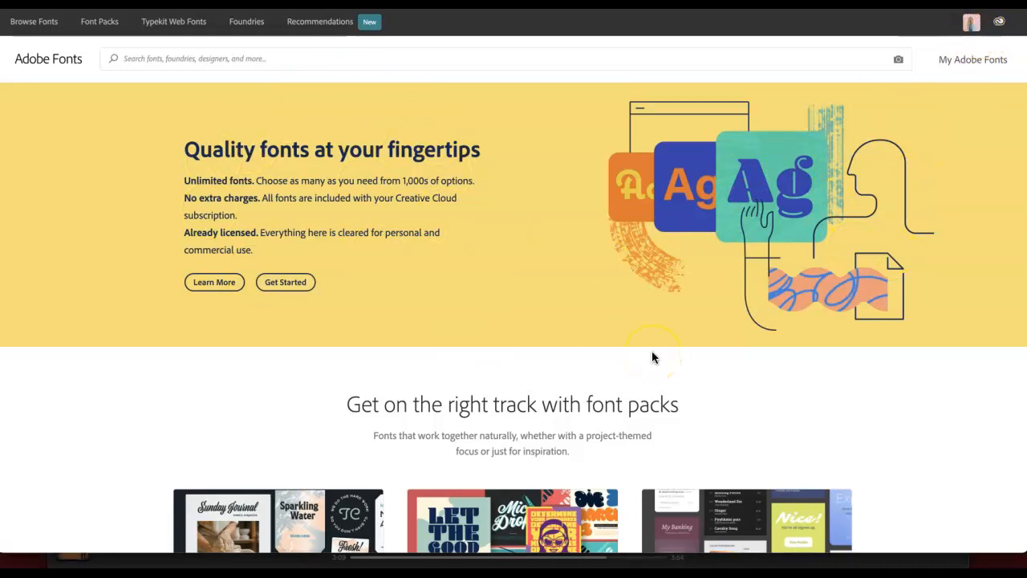
click(953, 65)
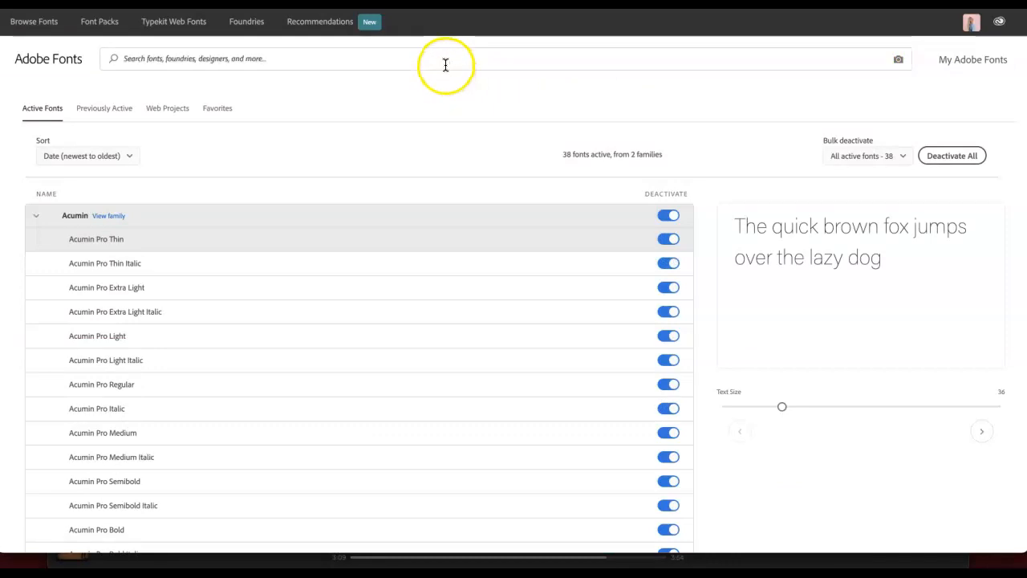
click(445, 63)
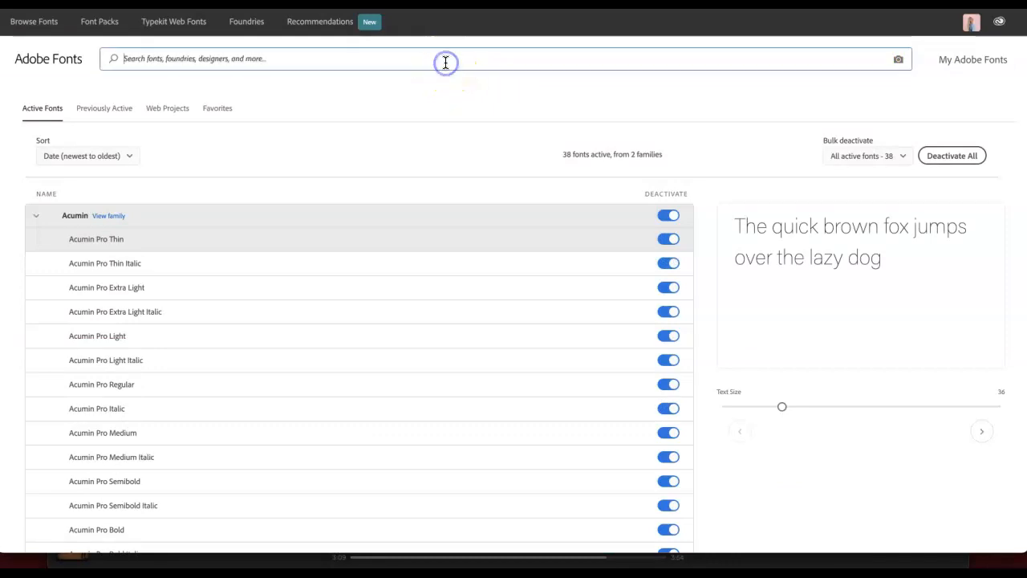
text(o)
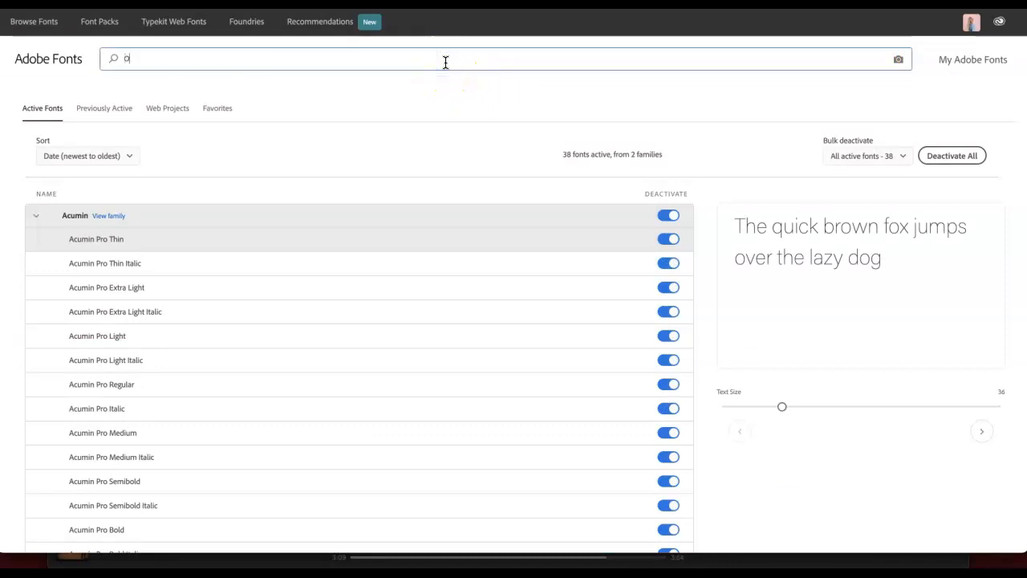
text(bvia)
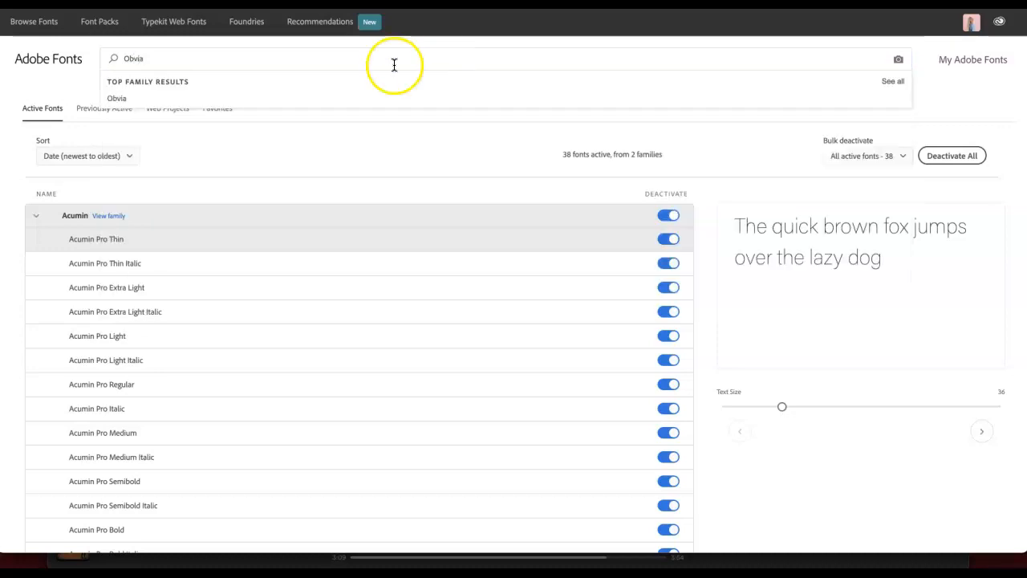
click(303, 98)
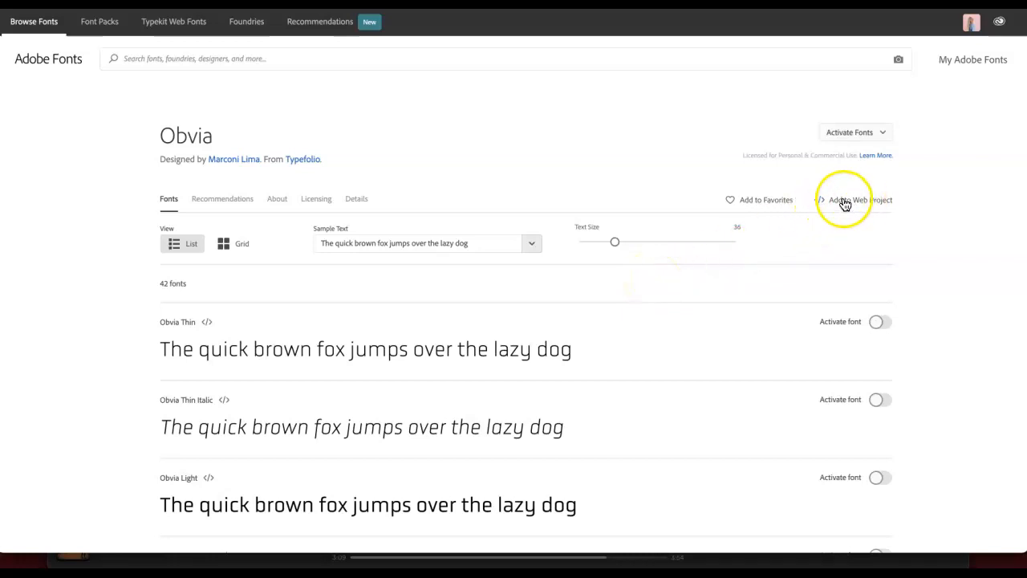
- Add the Obvia family with its default font selection to the existing web project GP Armory and review the added fonts
click(840, 202)
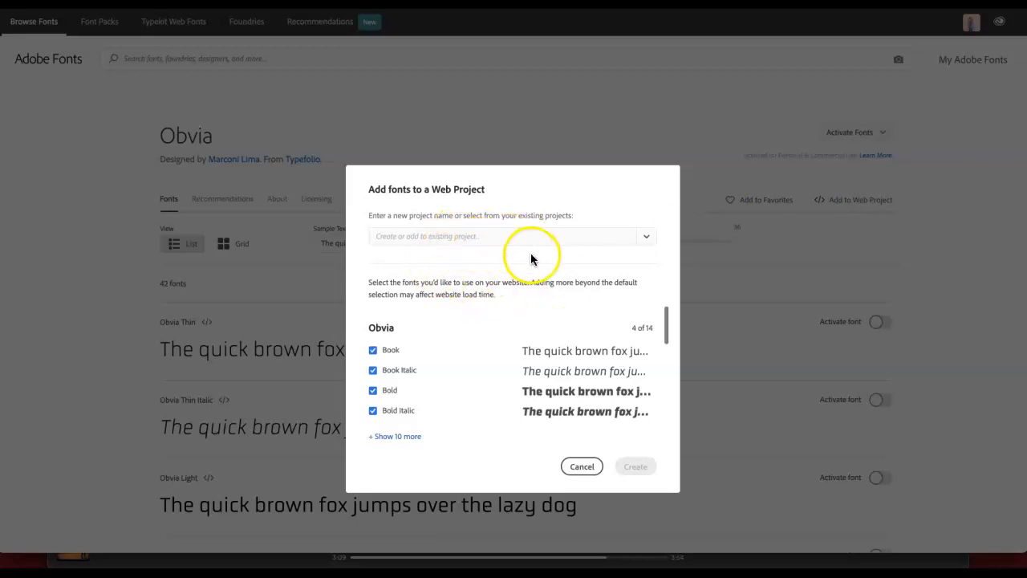
scroll(488, 344, down, 8)
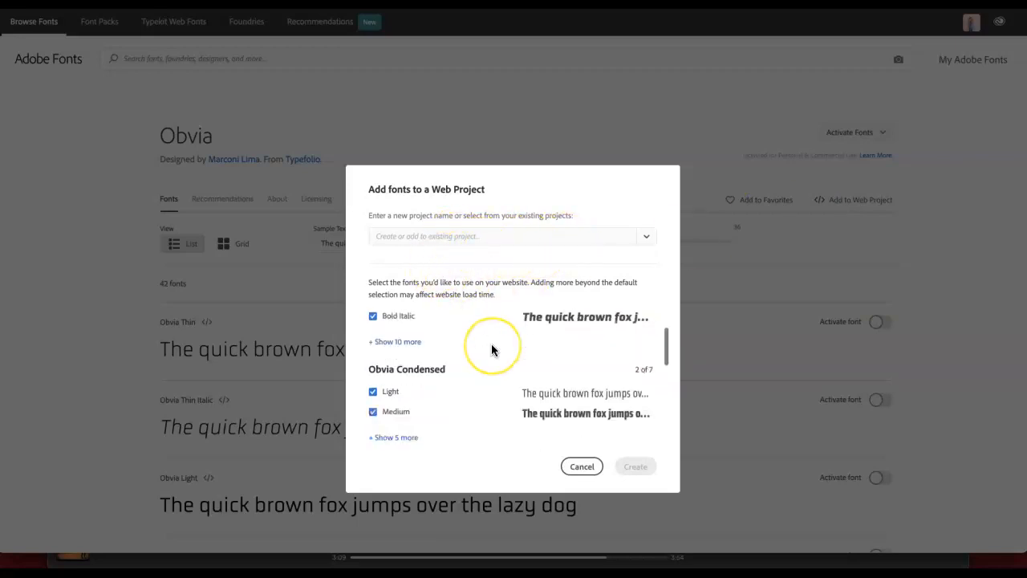
scroll(492, 350, up, 8)
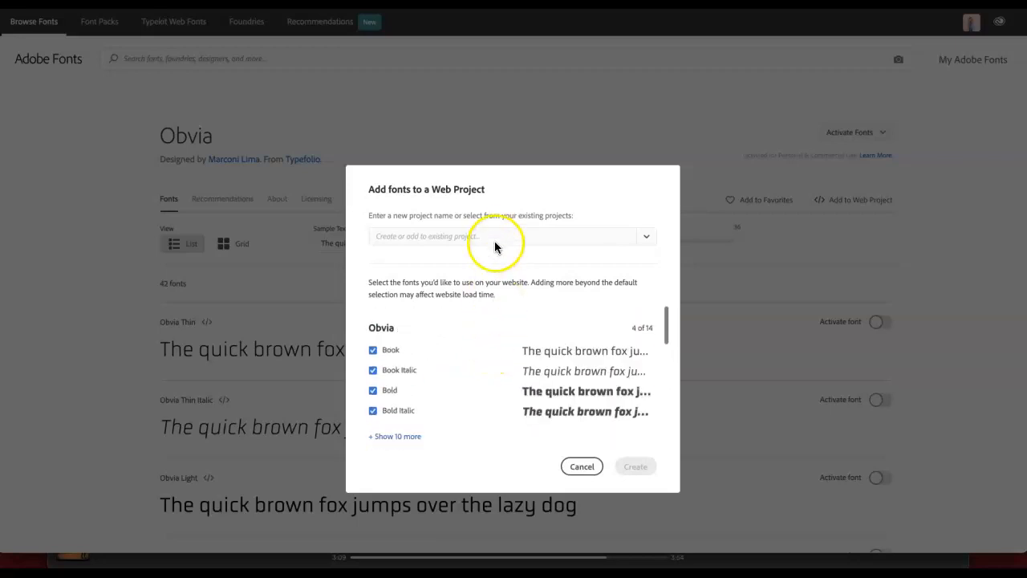
click(645, 237)
click(432, 267)
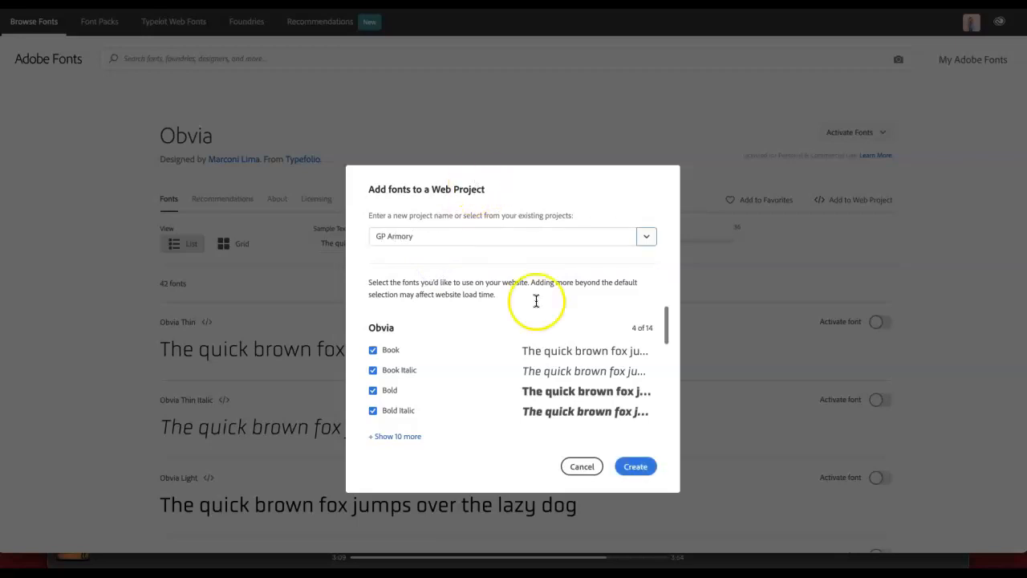
click(638, 467)
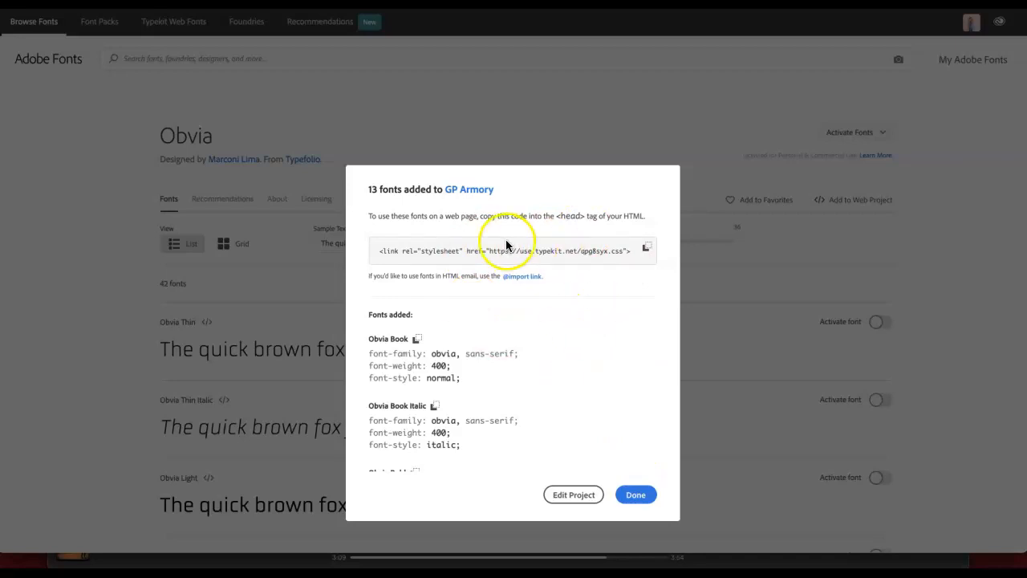
scroll(505, 405, down, 15)
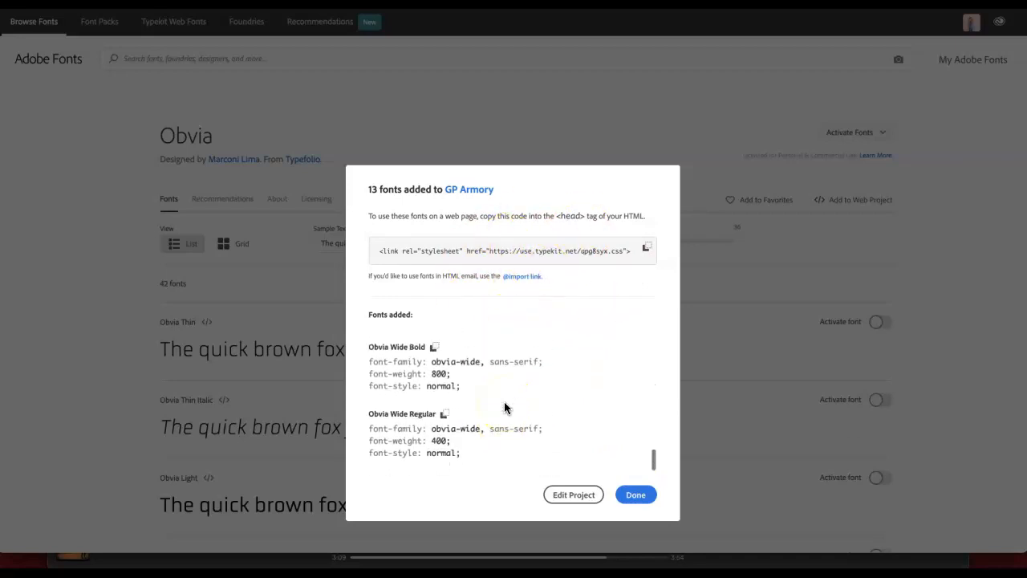
scroll(505, 408, up, 15)
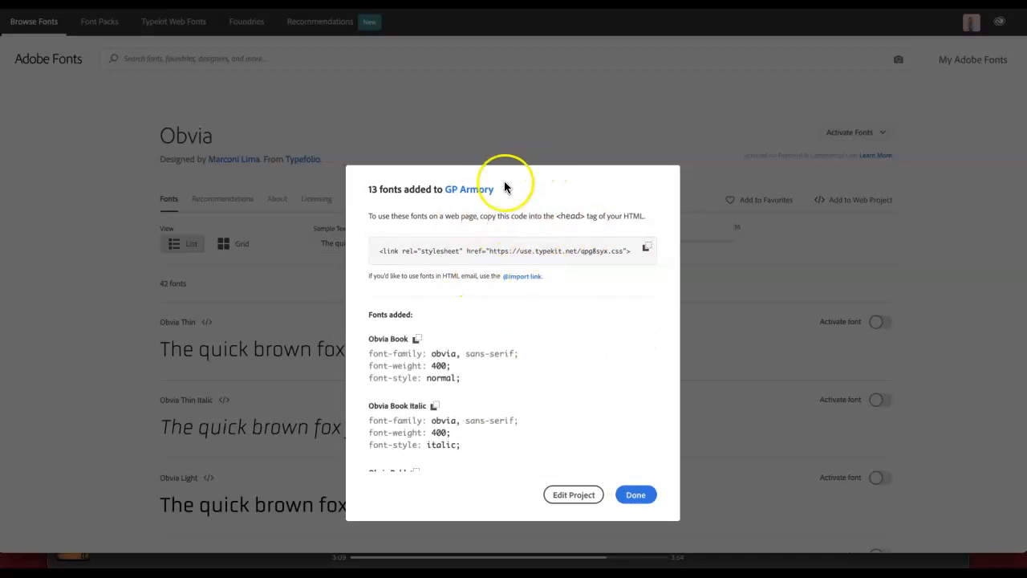
- Open the GP Armory web project for editing and copy its Project ID
click(572, 495)
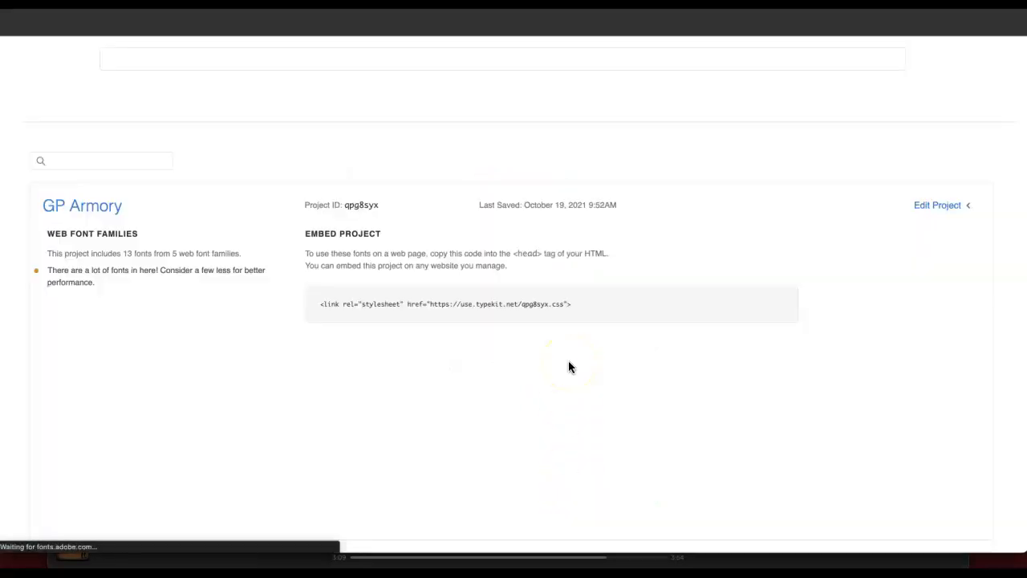
click(100, 208)
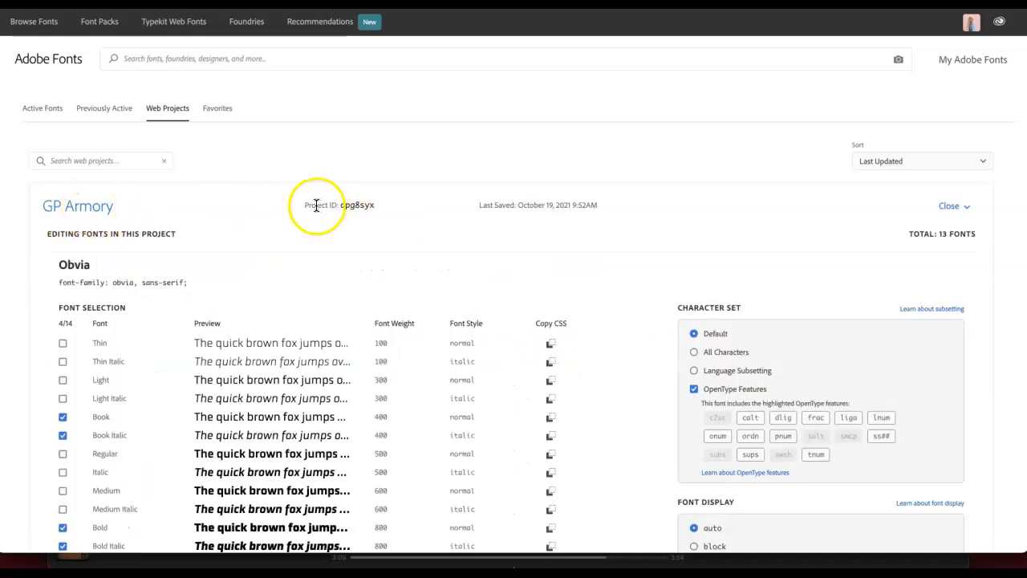
drag(364, 206, 300, 206)
click(395, 206)
drag(394, 206, 305, 205)
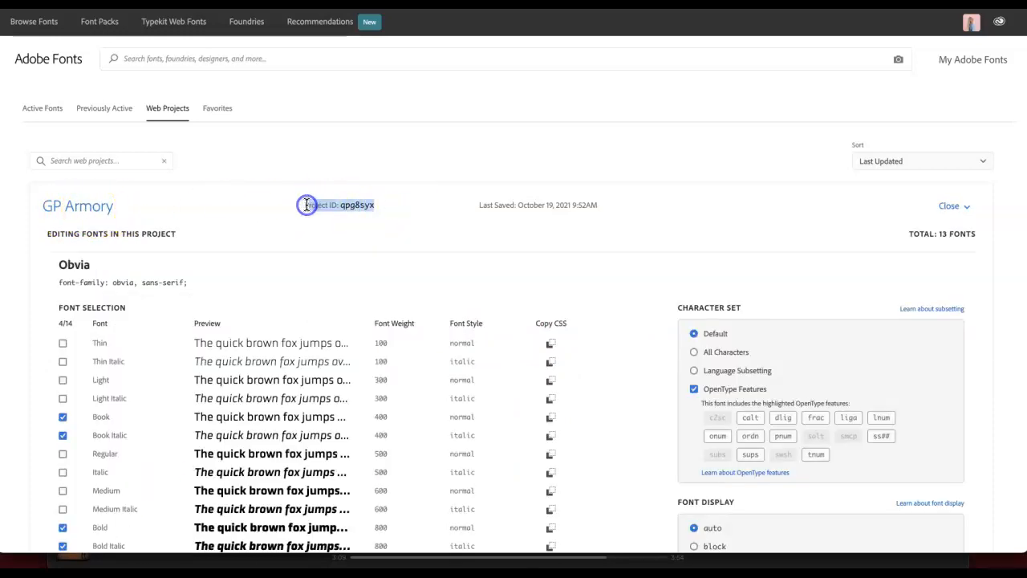
click(397, 227)
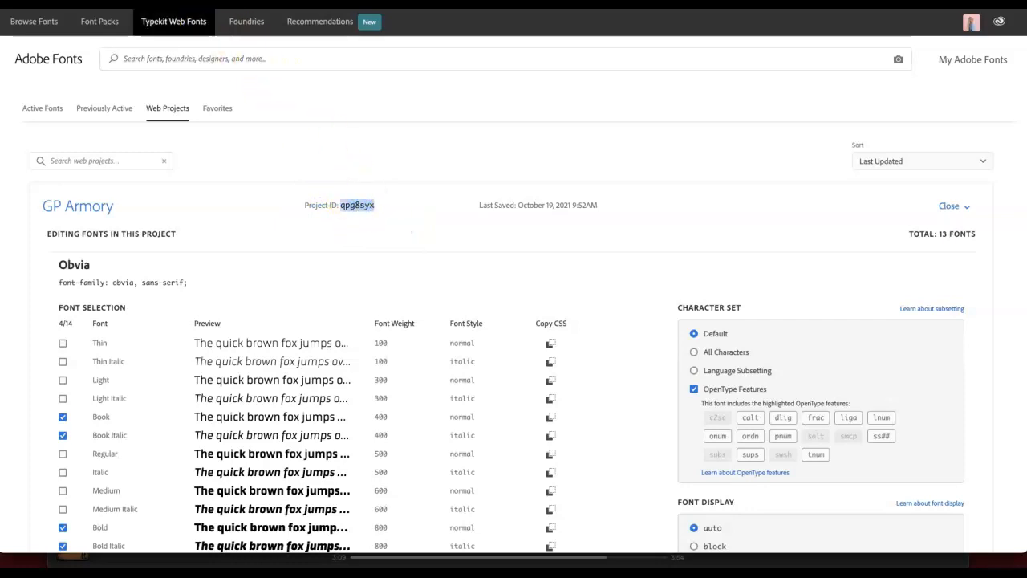
- Switch back to the site builder, set the Adobe Fonts Project ID to qpg8syx and refresh the available fonts
click(197, 4)
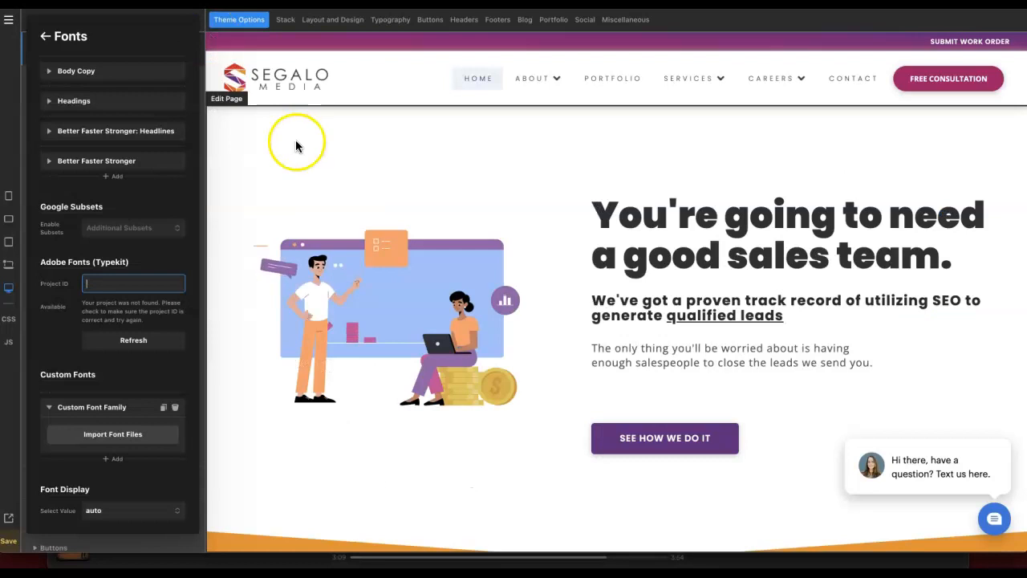
click(119, 287)
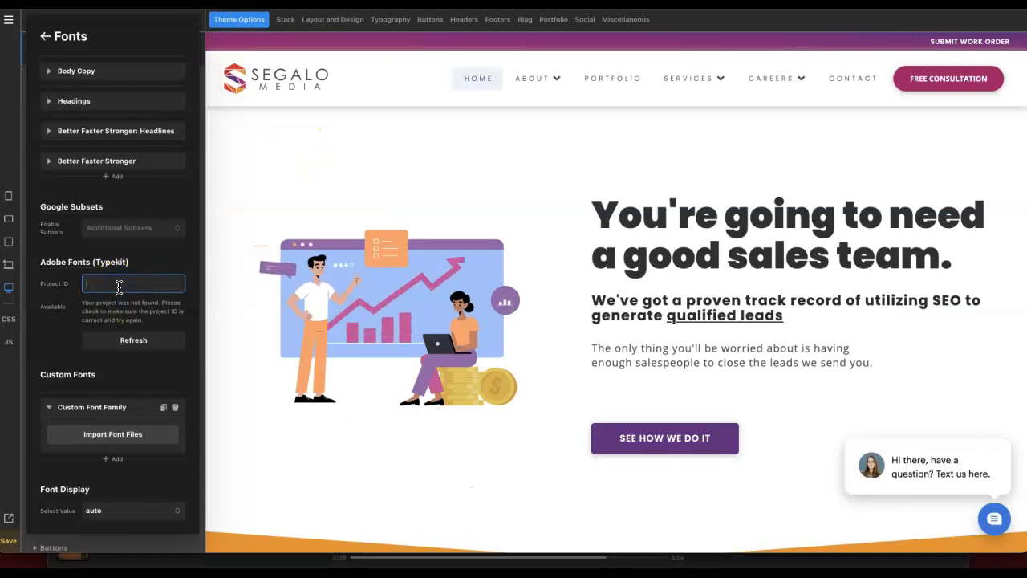
text(qpg8syx)
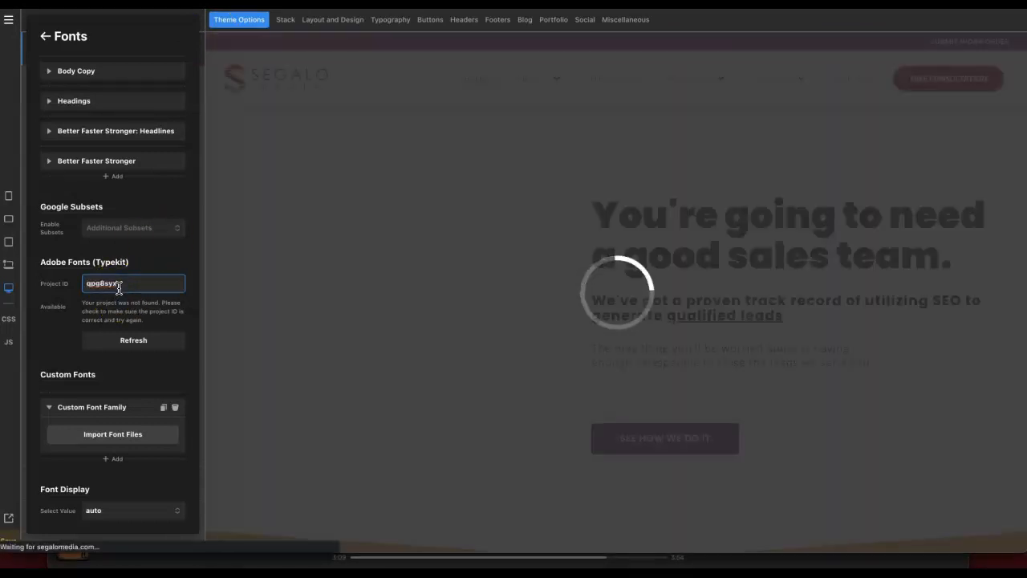
click(134, 341)
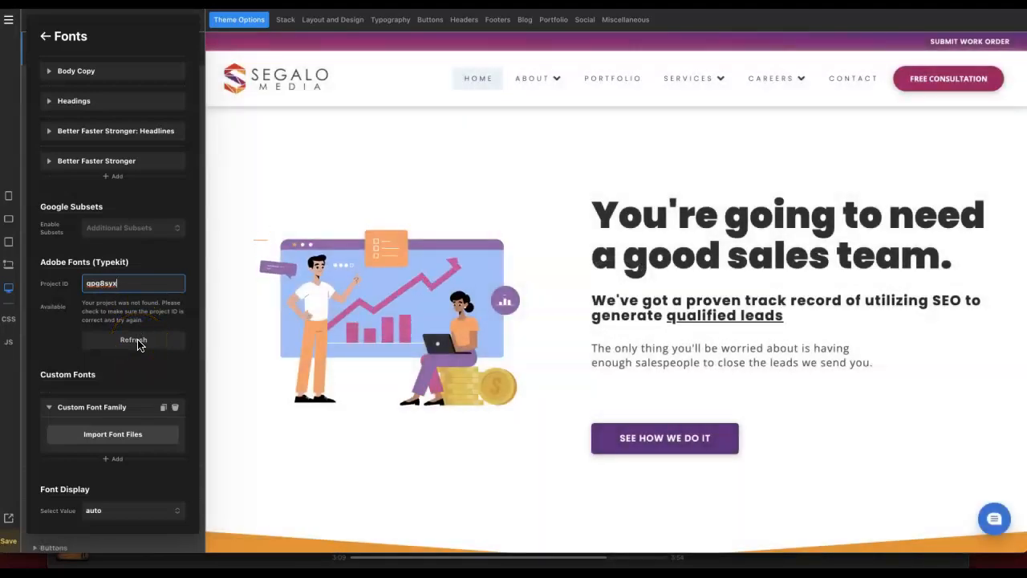
click(138, 343)
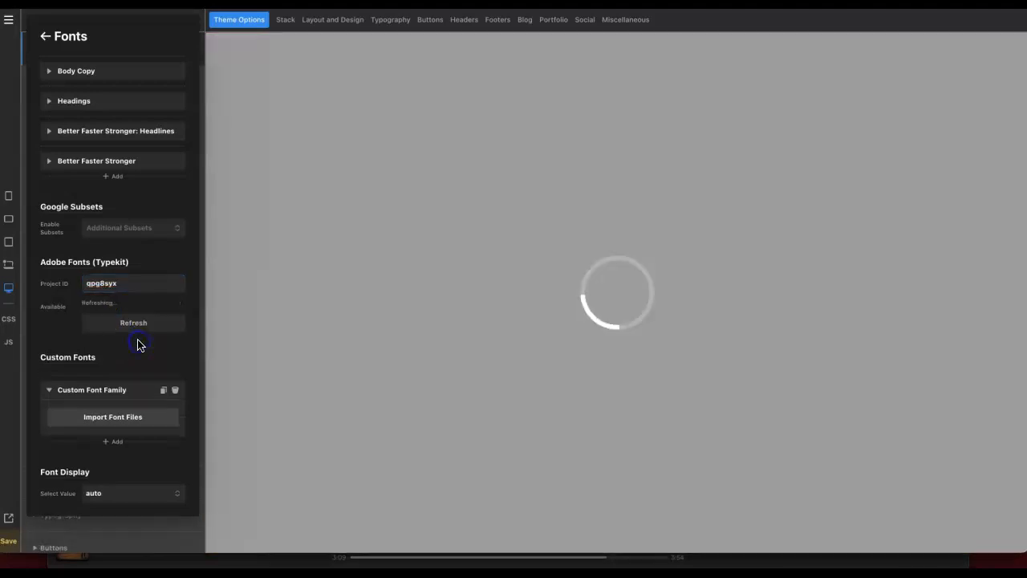
click(100, 335)
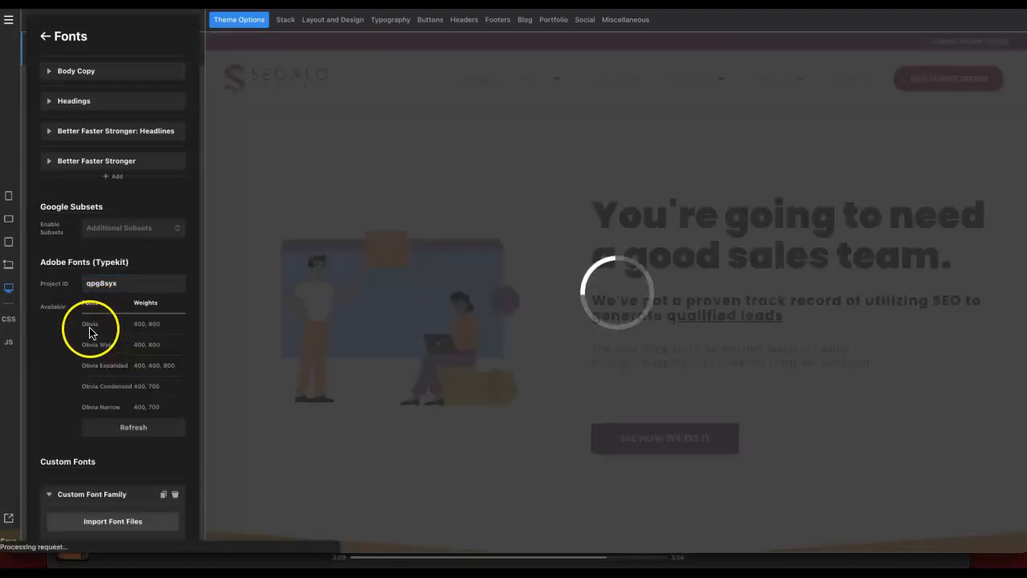
- Add a fifth font entry below Better Faster Stronger, expand it and start naming it "Obvia -"
scroll(126, 363, down, 1)
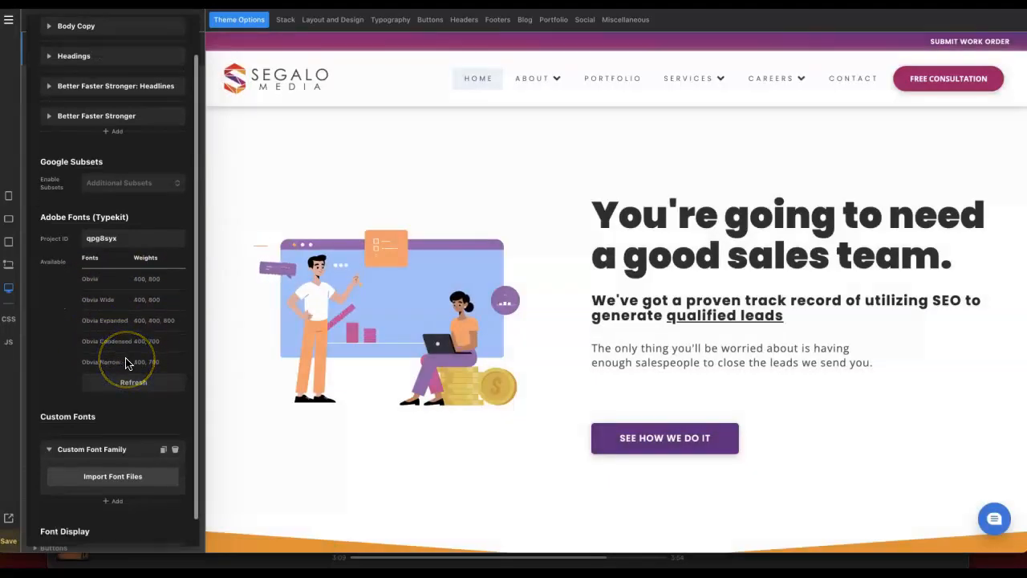
scroll(127, 362, up, 1)
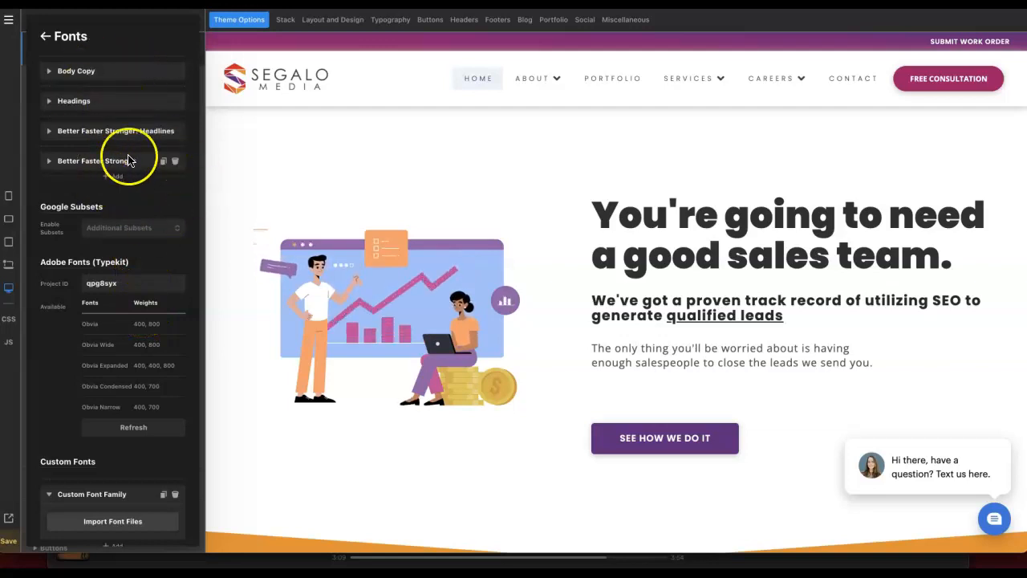
click(114, 176)
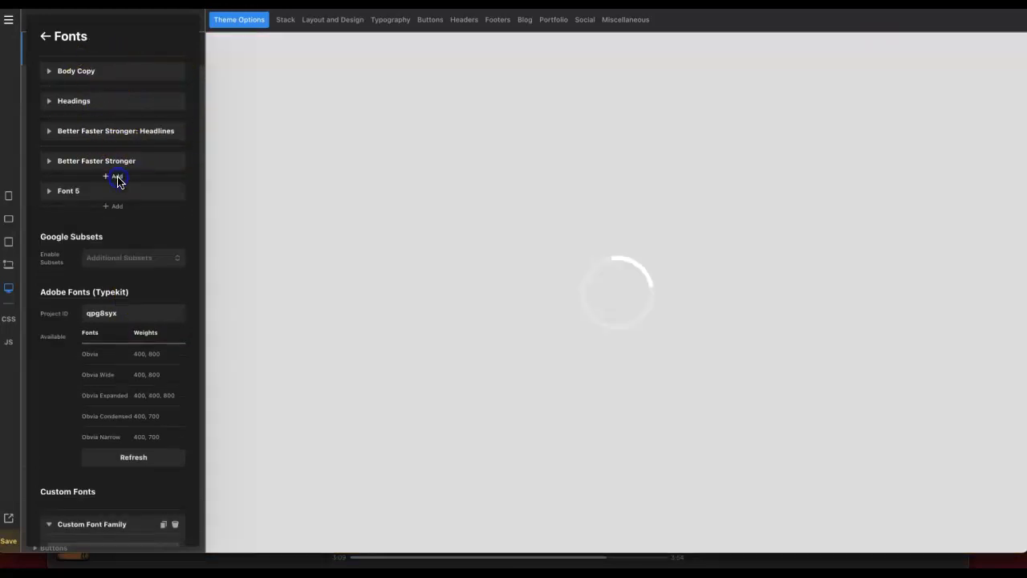
click(69, 194)
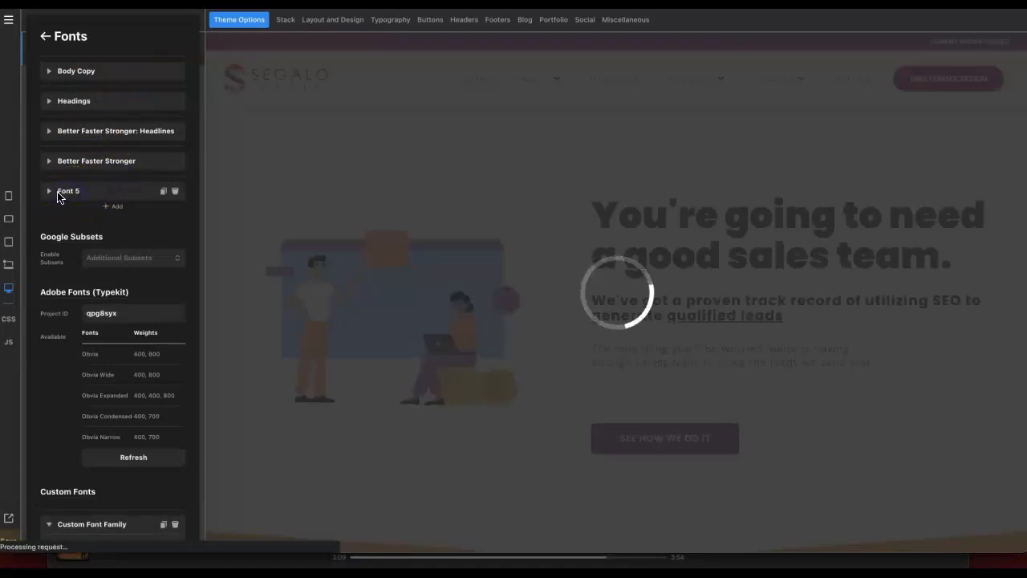
click(57, 196)
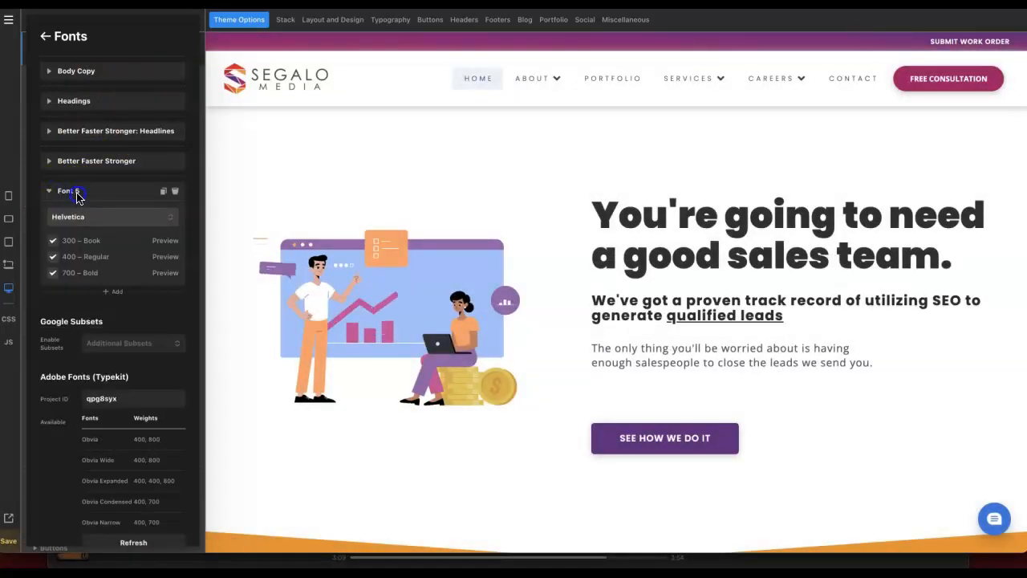
double_click(77, 195)
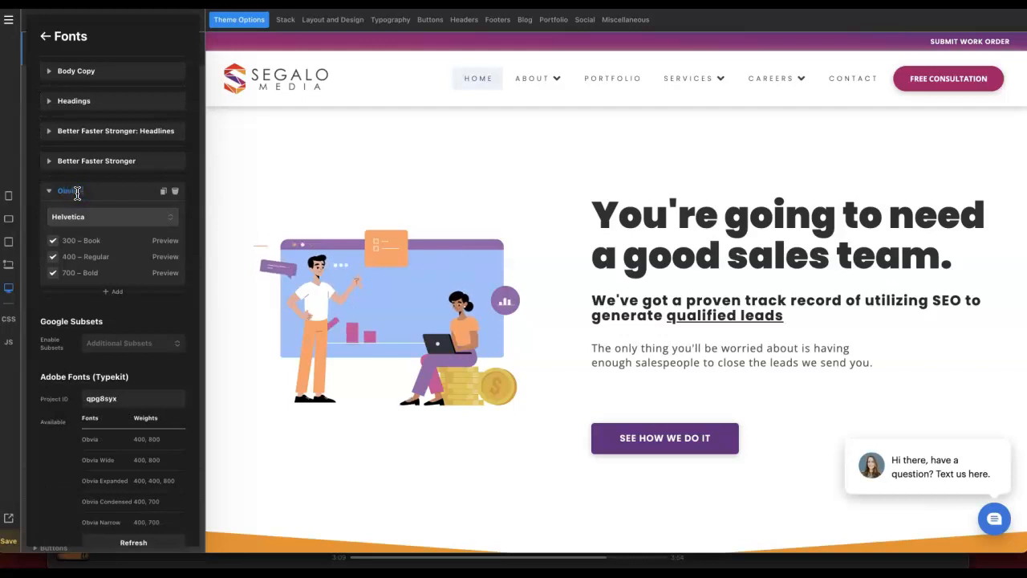
text(Obvia)
- Assign the Obvia Wide family to the new font entry and complete its name as "Obvia - Wide"
click(110, 229)
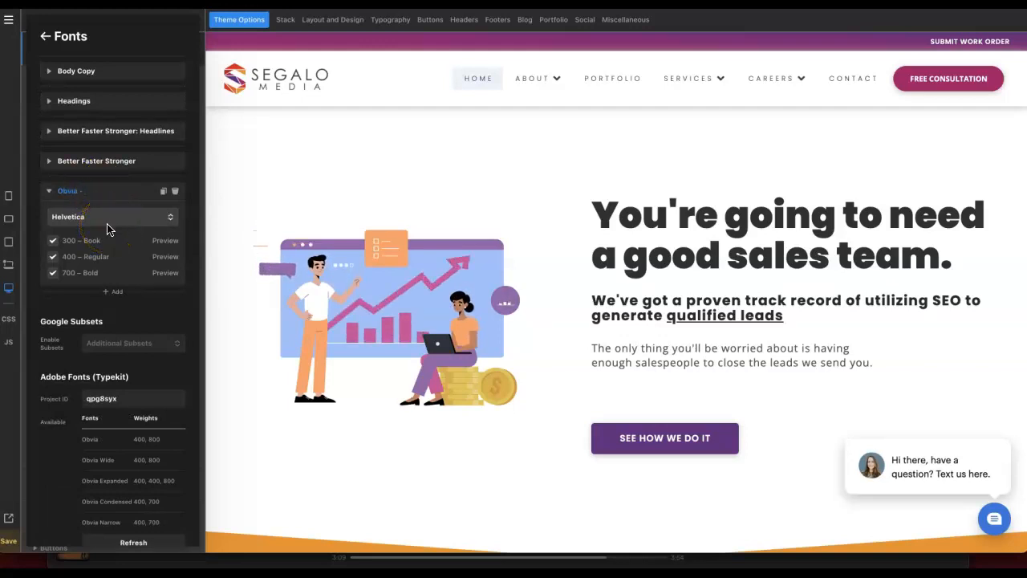
click(107, 228)
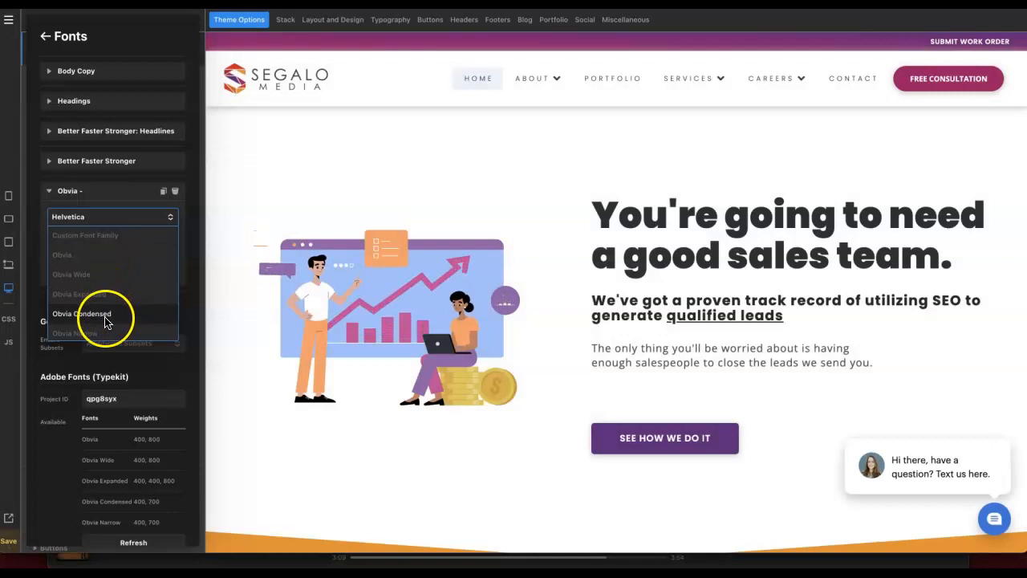
click(96, 274)
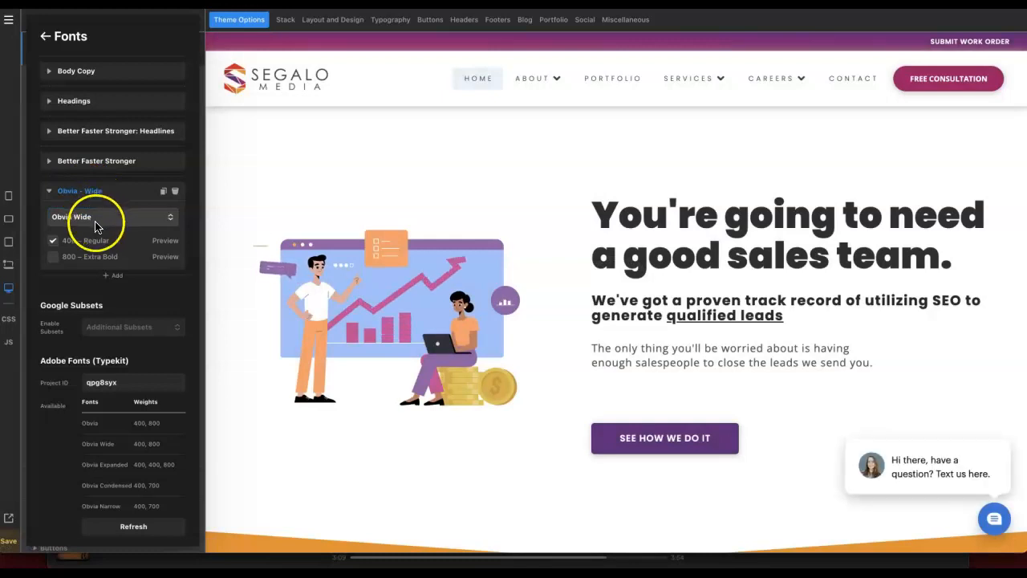
- Try out the 400 – Regular and 800 – Extra Bold weight options of the Obvia - Wide font
click(53, 258)
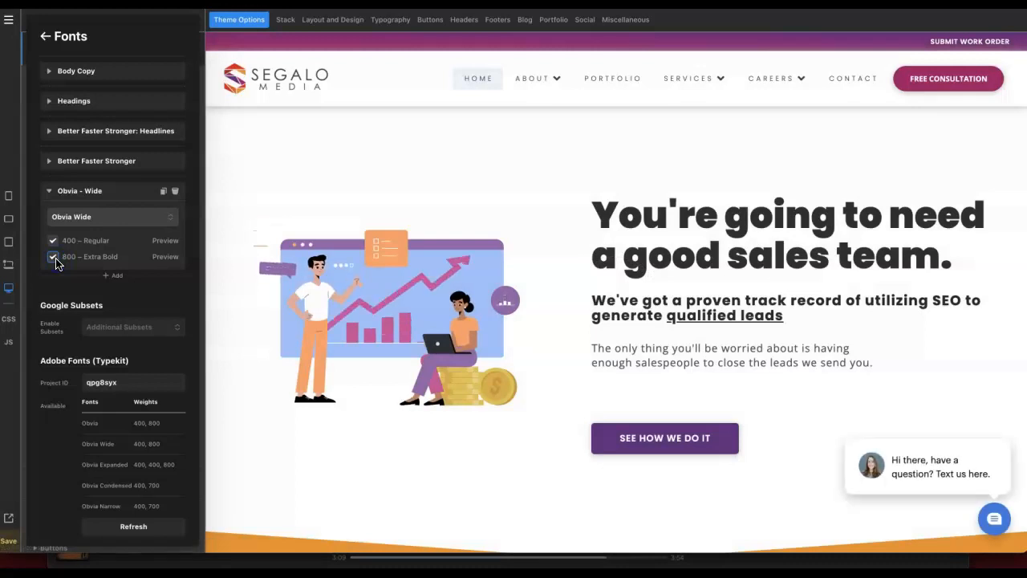
click(54, 241)
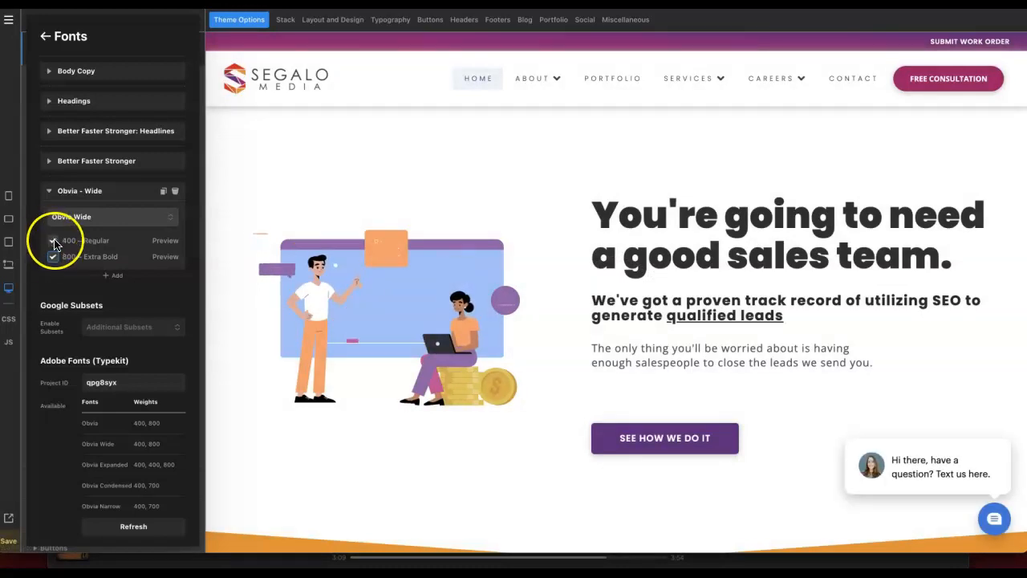
click(52, 257)
click(52, 240)
click(54, 257)
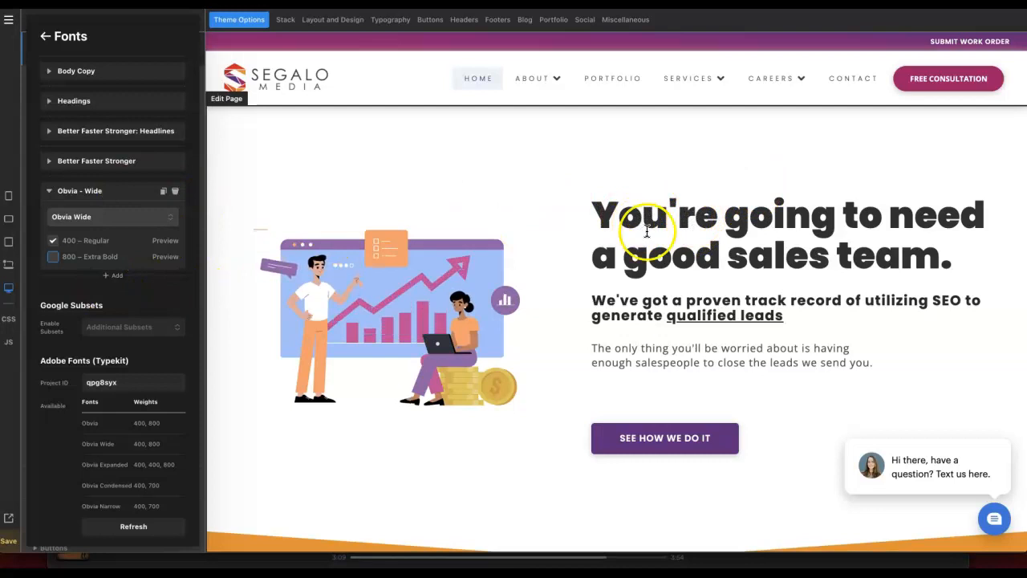
- Collapse the Obvia - Wide entry and save the font settings
click(49, 192)
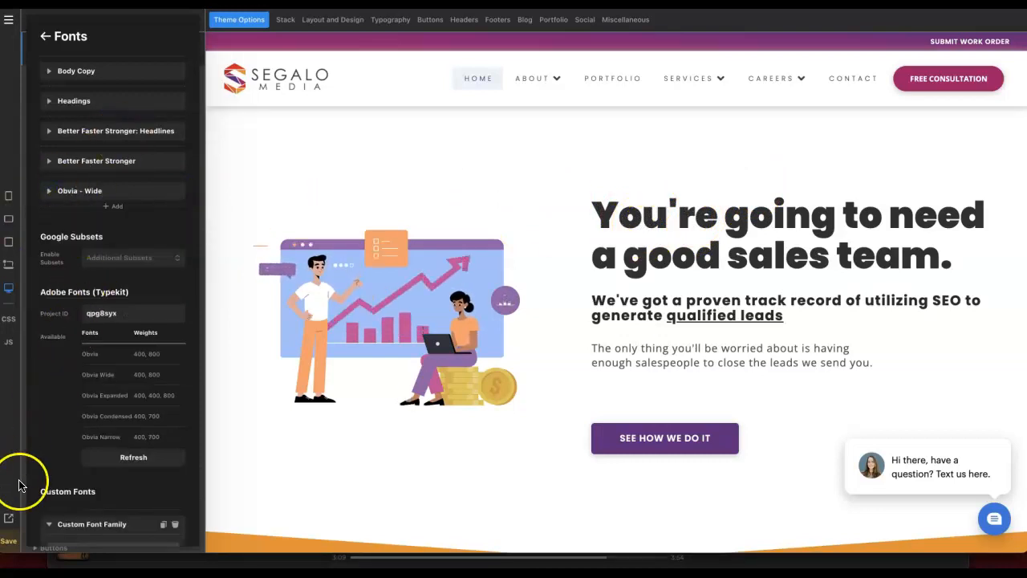
click(8, 548)
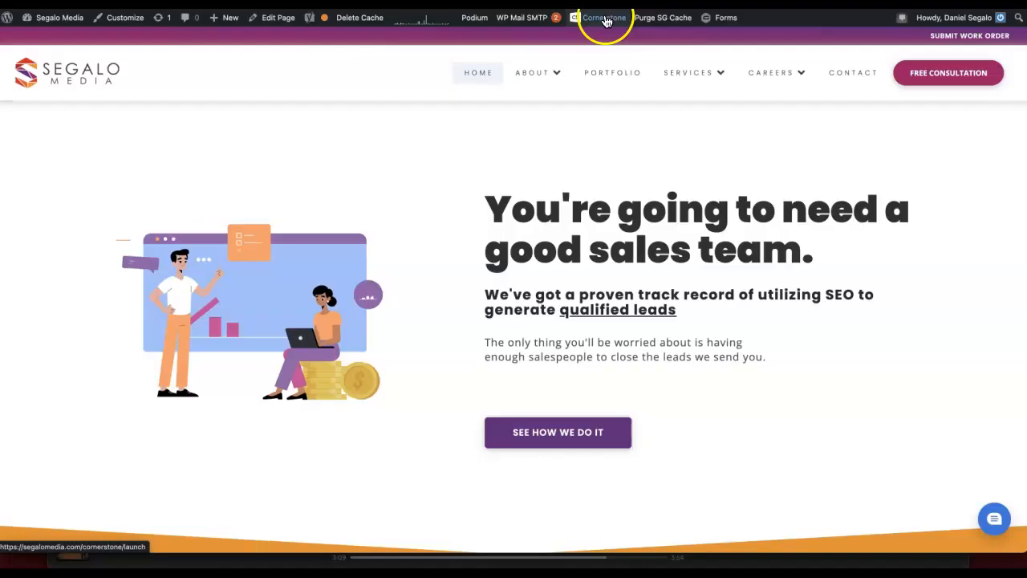
- Open the site's home page in the page builder and view the settings of its main headline
mouse_move(606, 23)
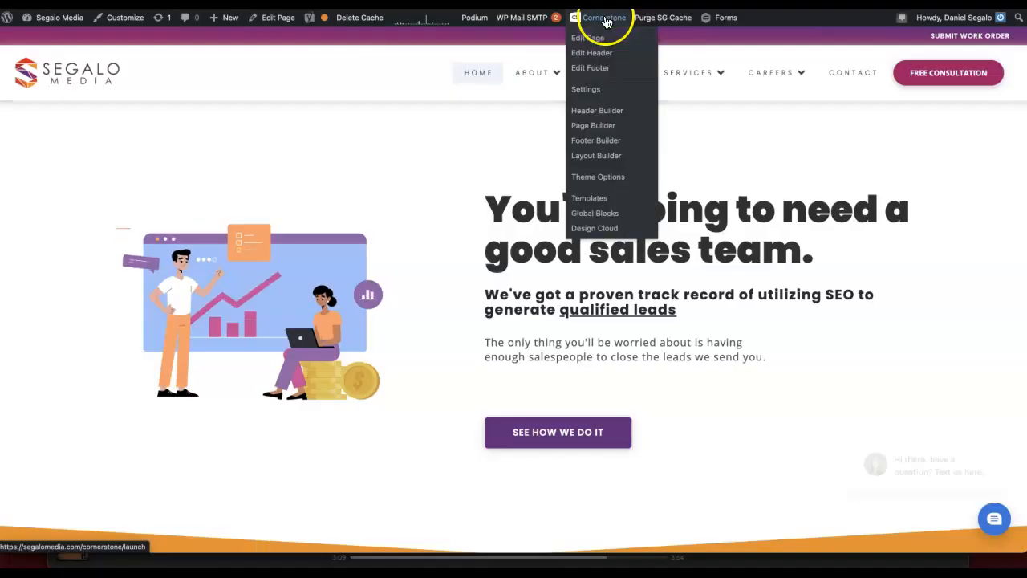
click(597, 42)
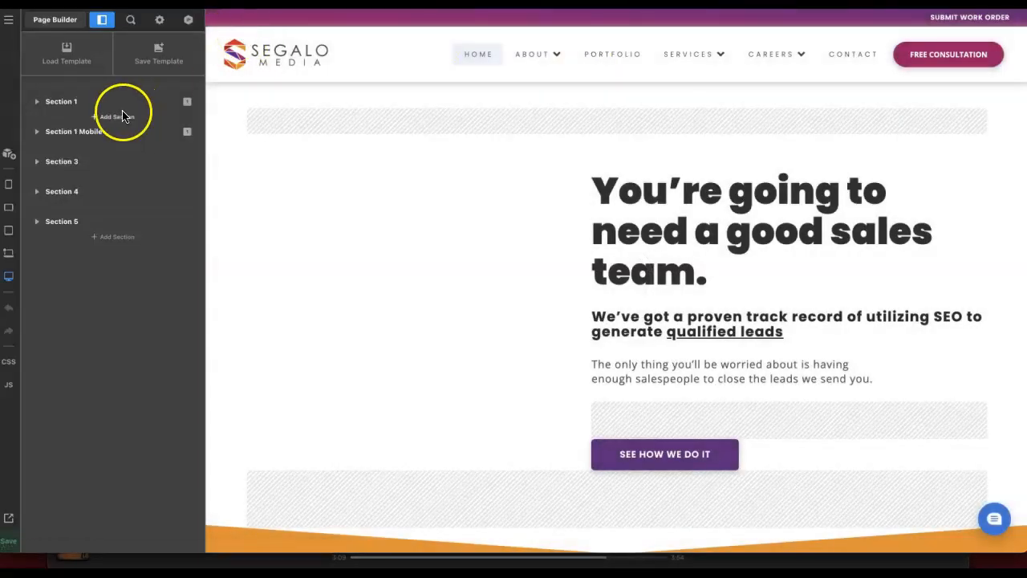
click(8, 19)
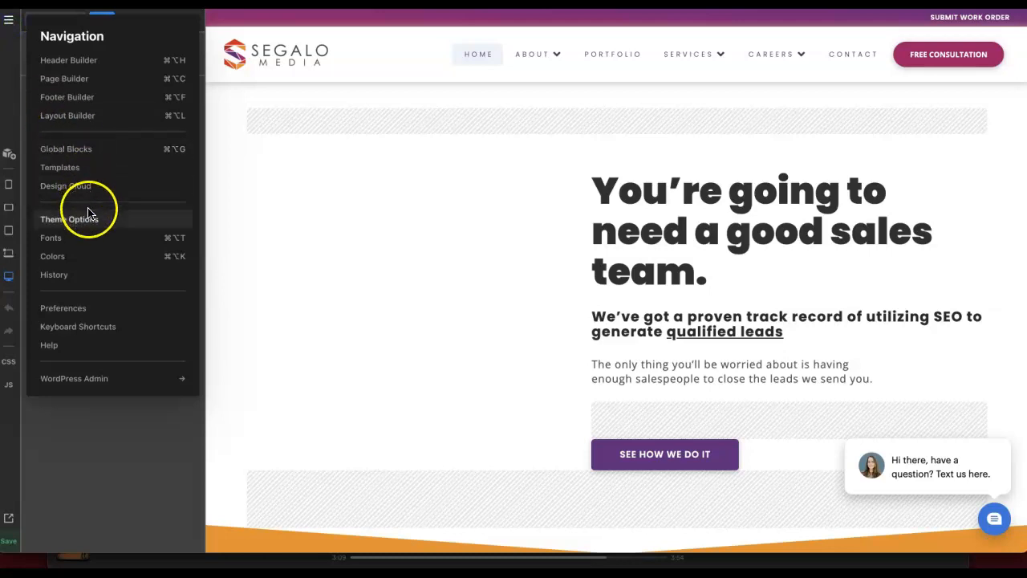
click(77, 422)
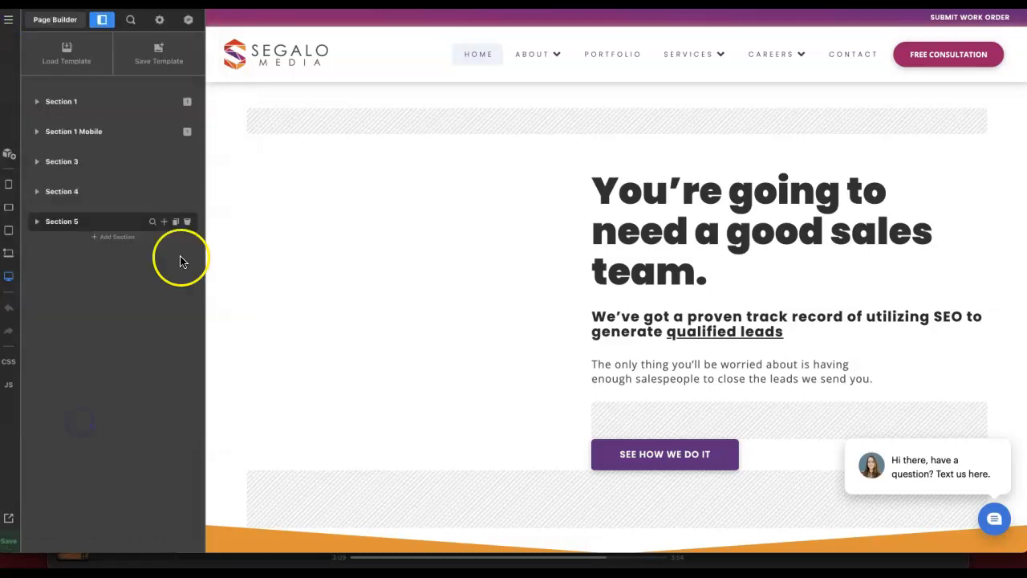
click(655, 210)
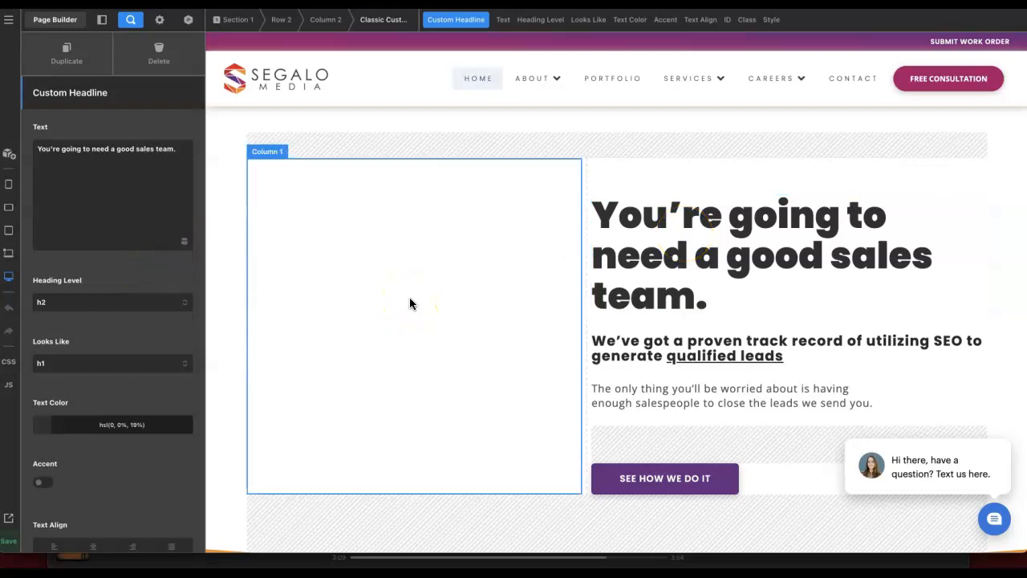
click(624, 238)
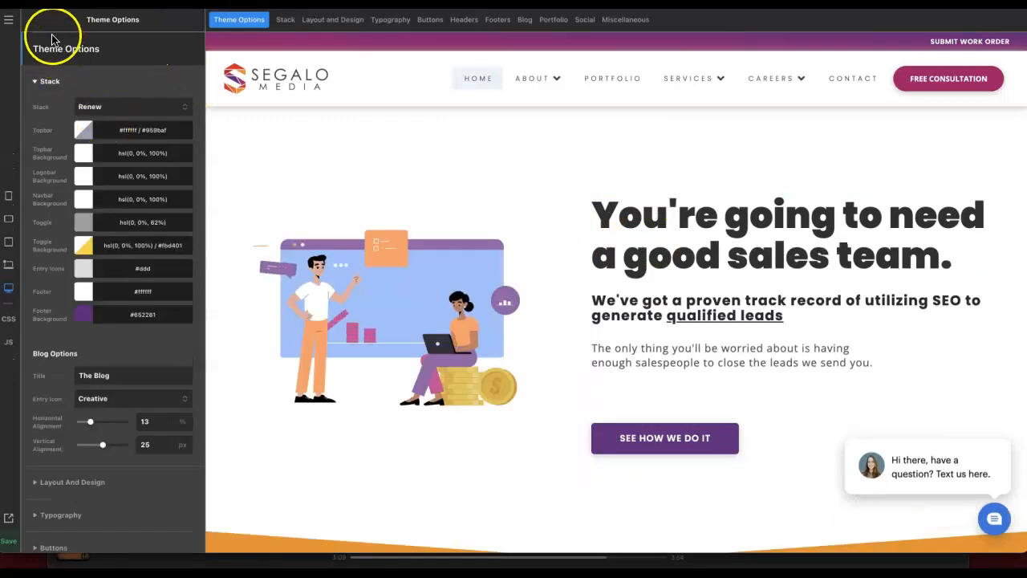
- Open the Theme Options and expand the Typography section down to the Headings font settings
click(8, 24)
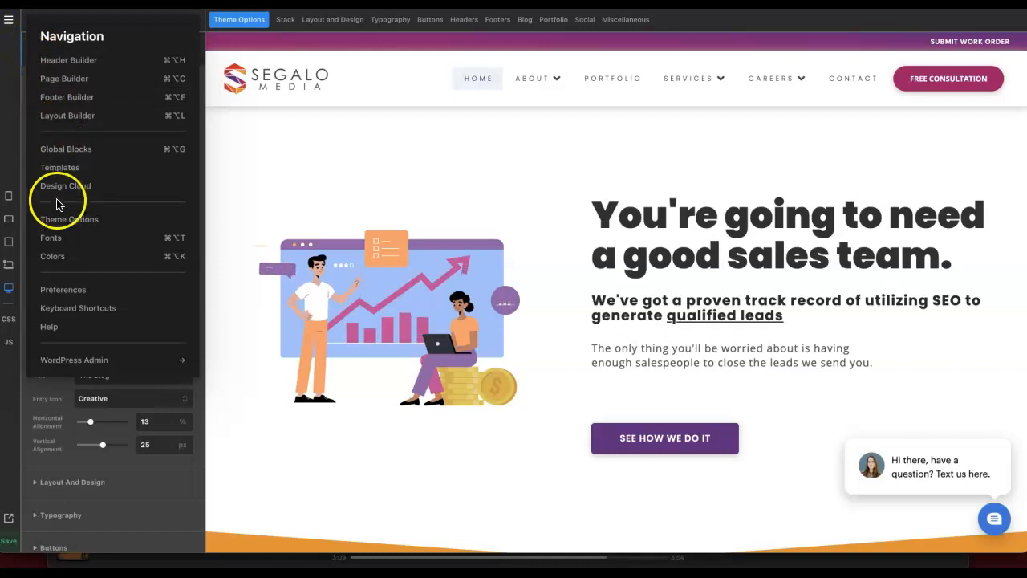
click(59, 224)
scroll(60, 309, down, 5)
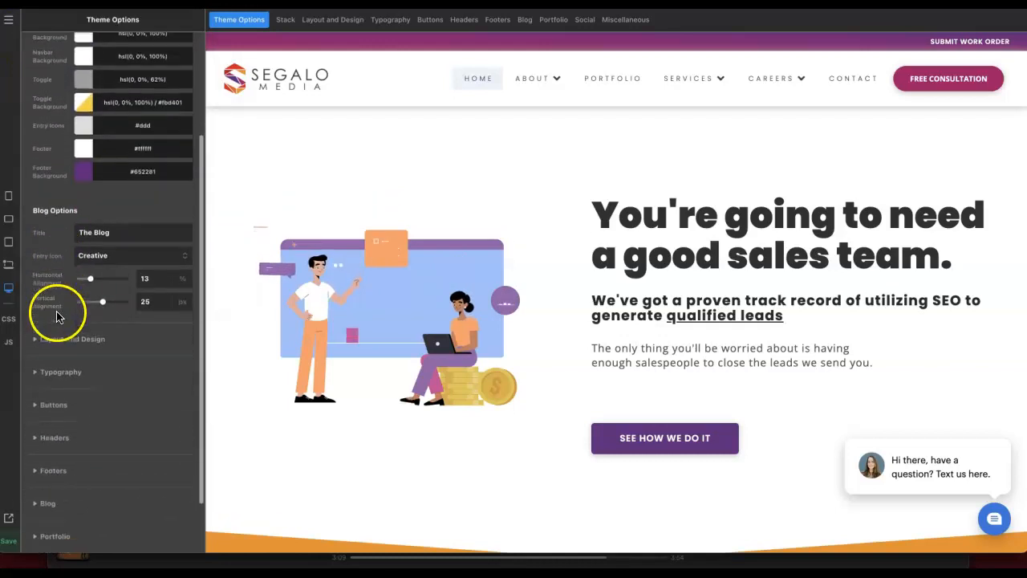
click(68, 315)
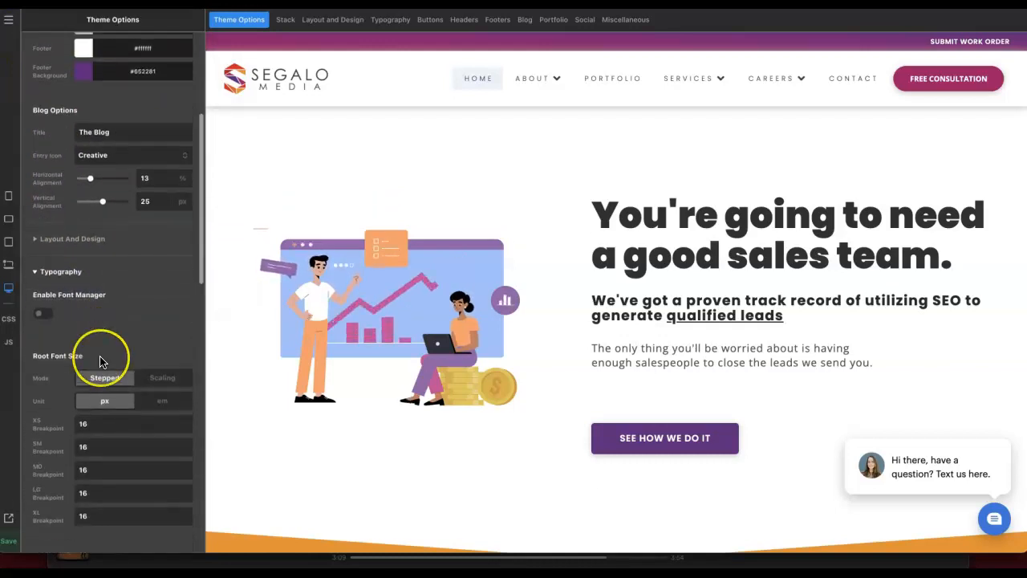
scroll(103, 345, down, 8)
scroll(100, 361, down, 3)
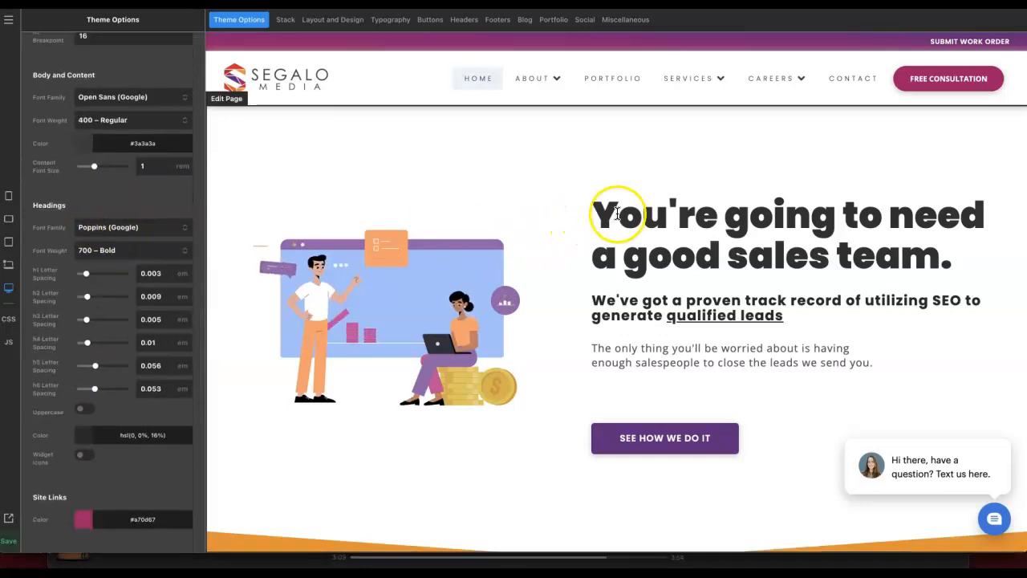
- Look through the Headings Font Family list for the added Obvia fonts and leave the selection as it is
click(110, 233)
scroll(107, 234, up, 20)
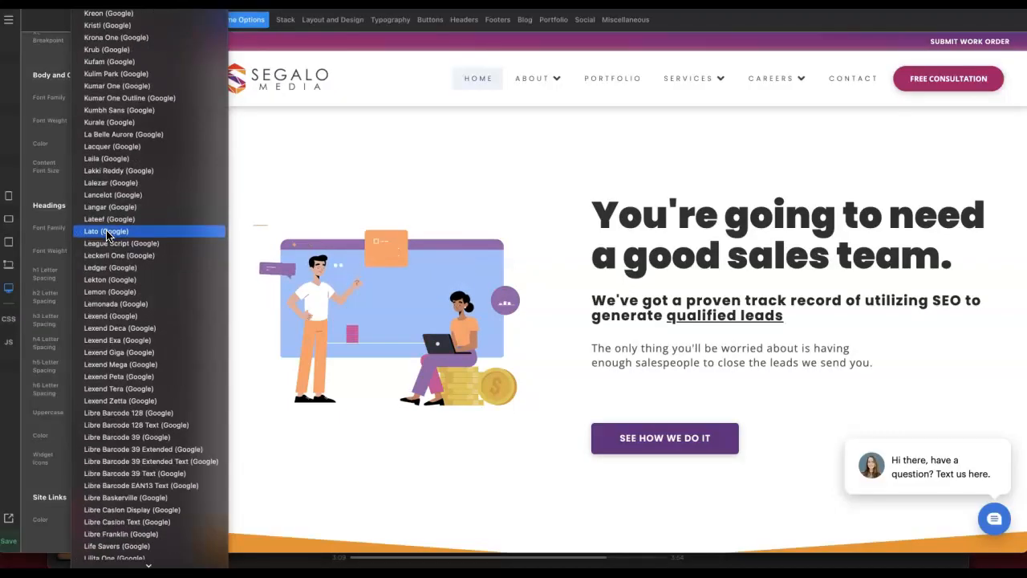
scroll(106, 235, up, 10)
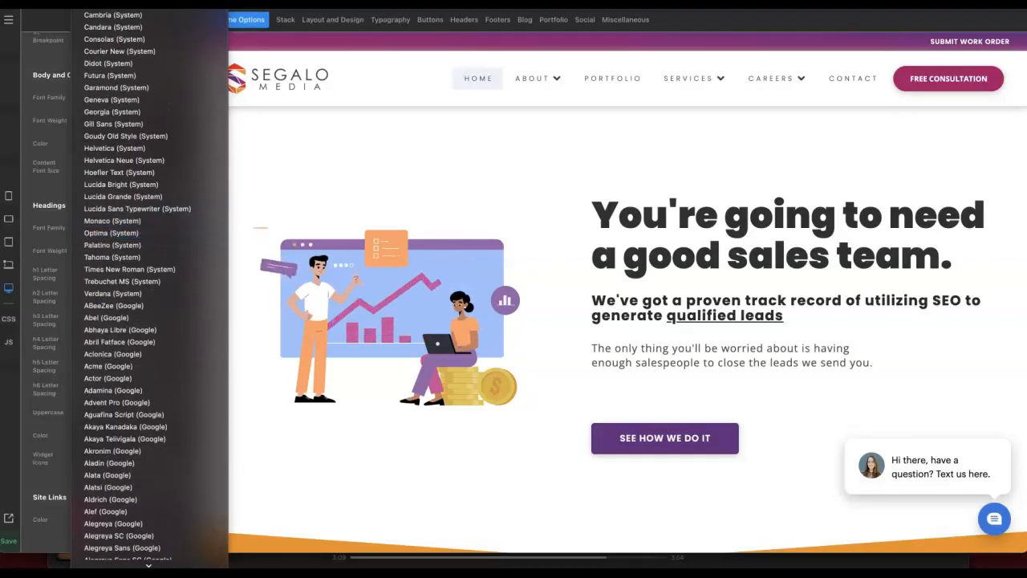
scroll(110, 337, down, 20)
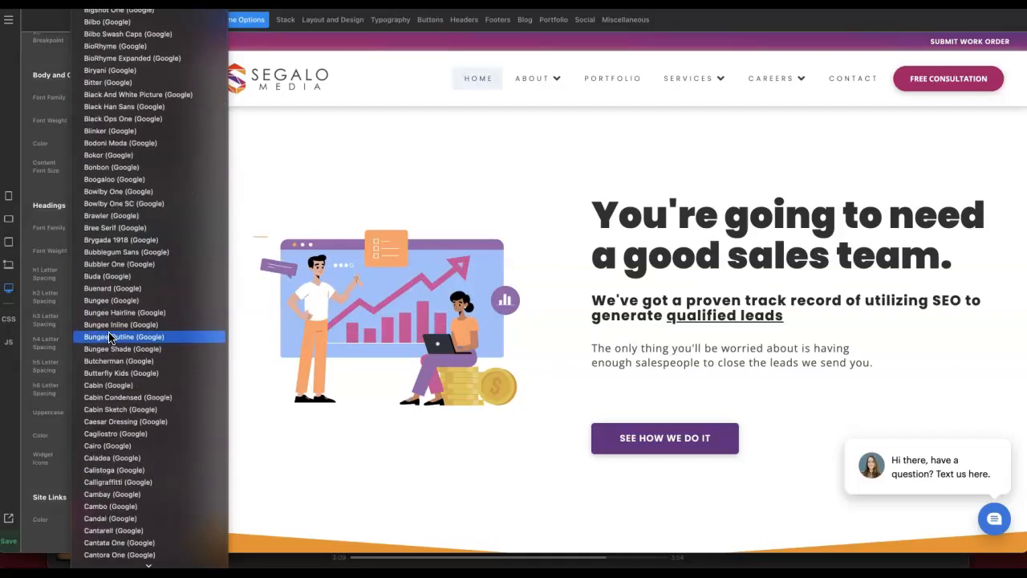
scroll(110, 337, down, 15)
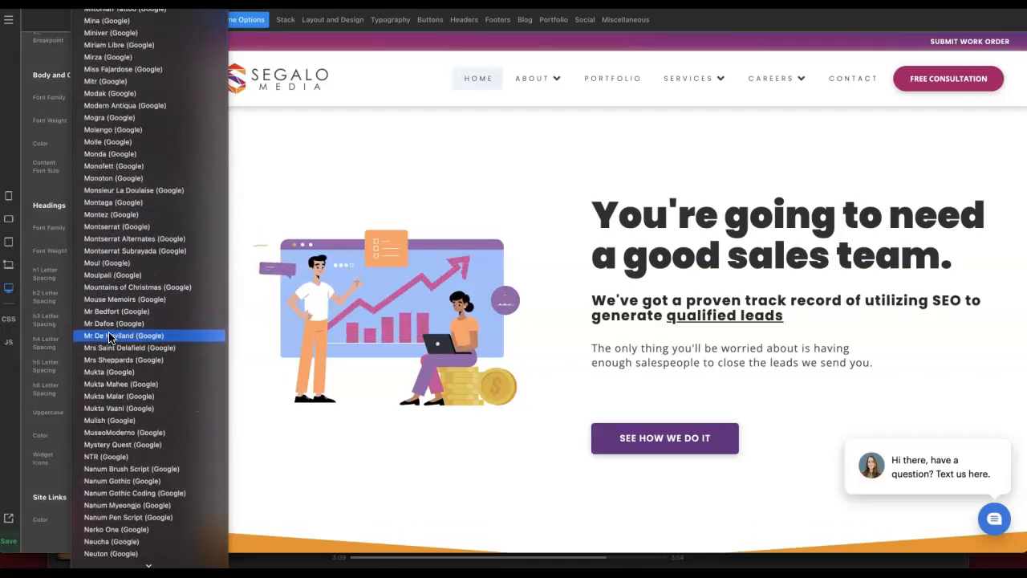
scroll(110, 337, down, 15)
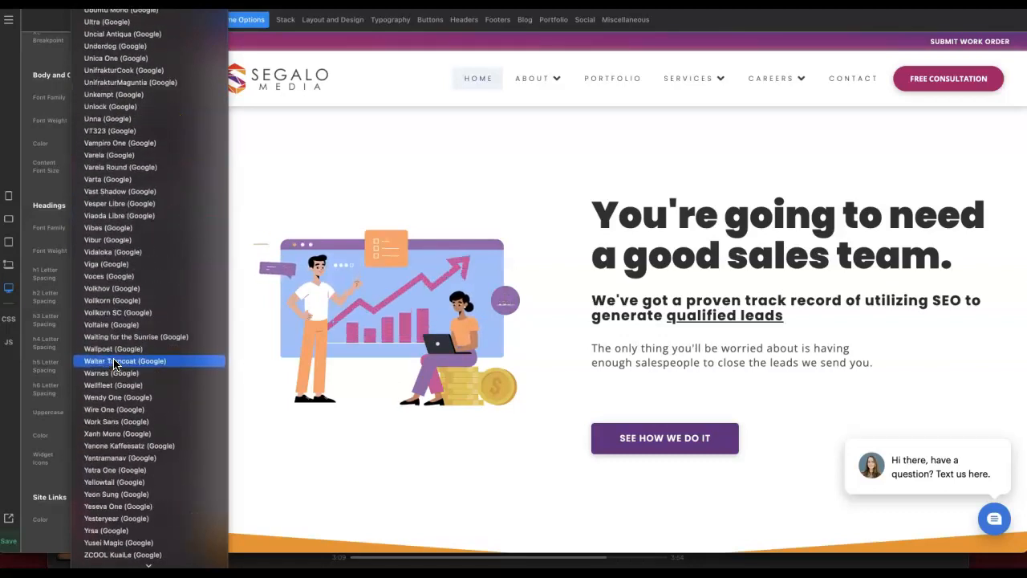
scroll(114, 363, up, 20)
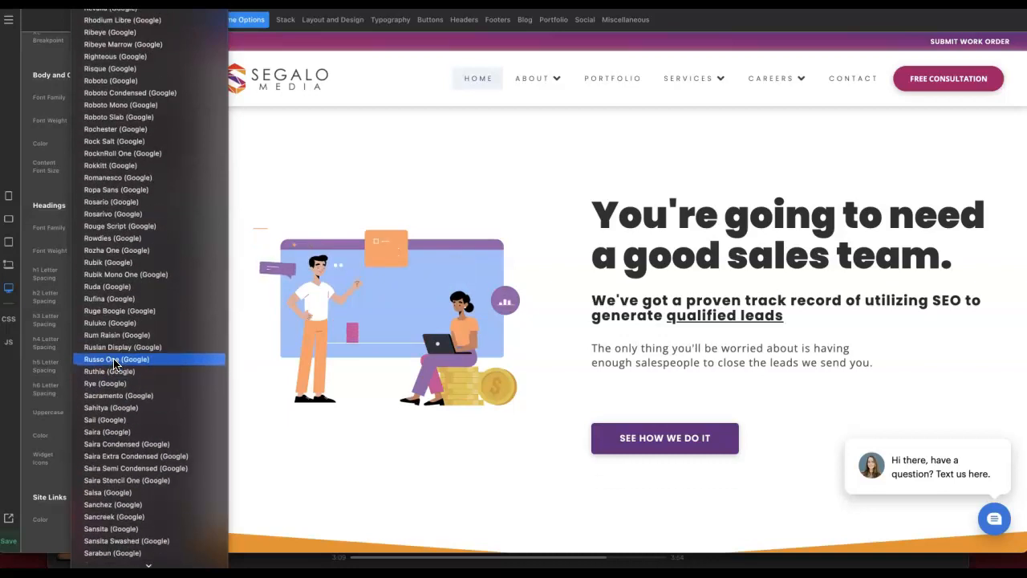
scroll(114, 363, up, 15)
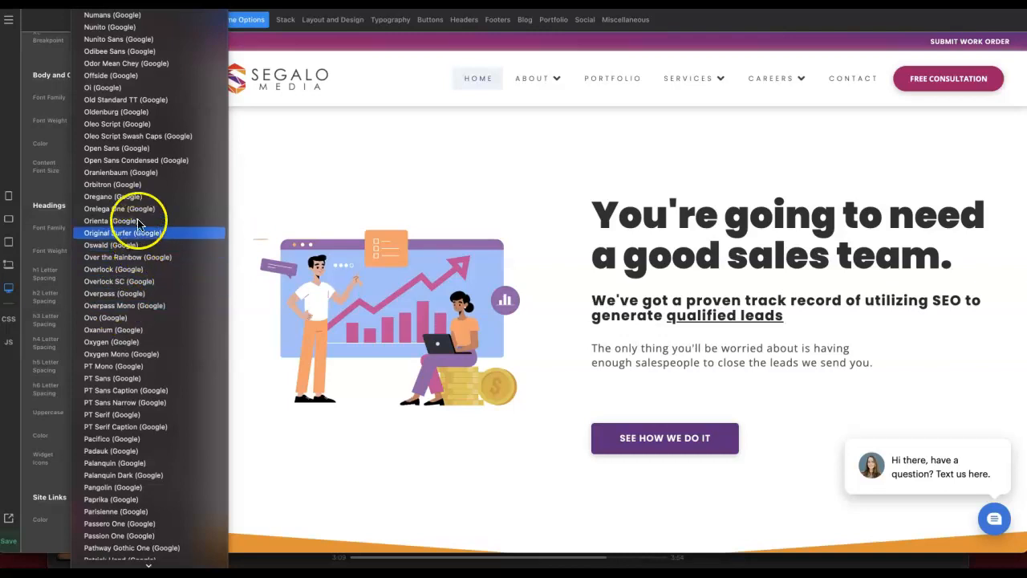
scroll(159, 157, up, 1)
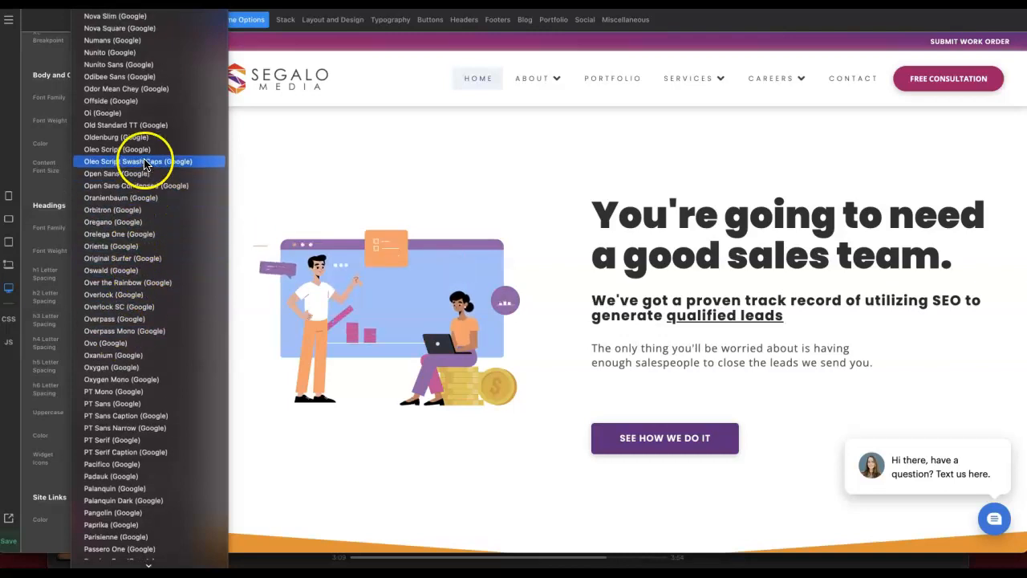
scroll(156, 76, up, 20)
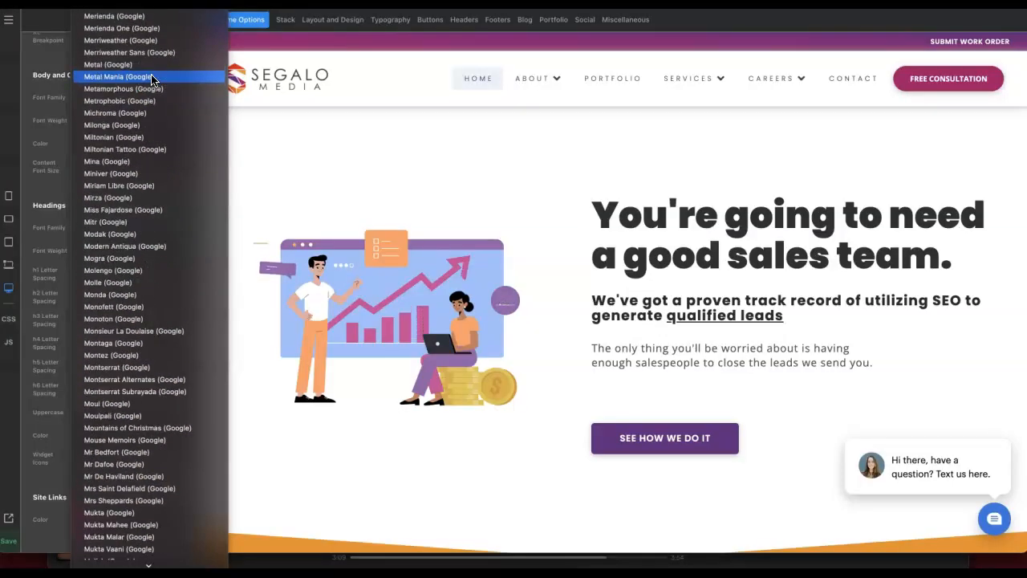
scroll(152, 78, up, 20)
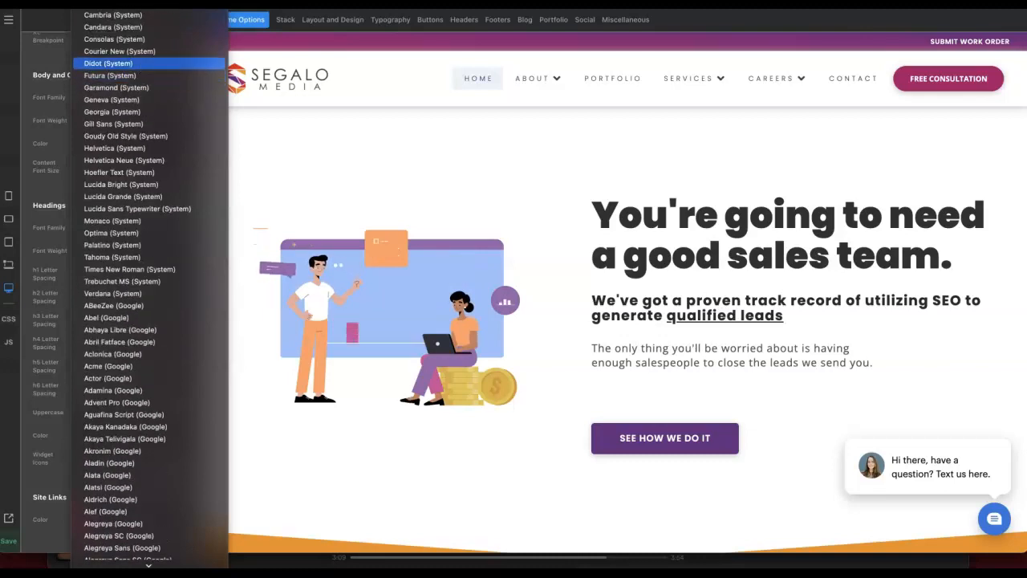
click(49, 64)
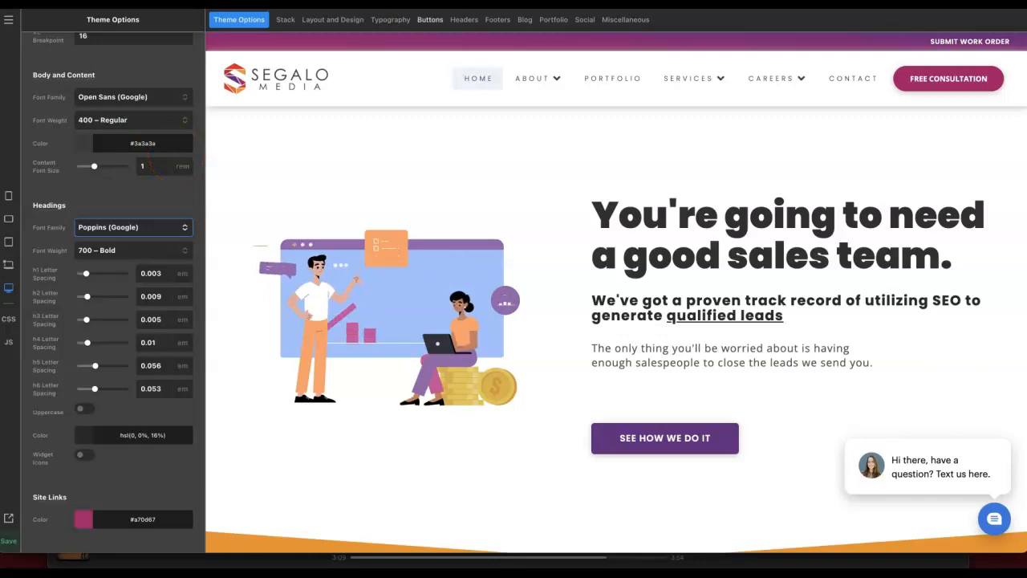
- Search the page builder elements for "head" and add a Headline element above the home page's main headline
click(606, 221)
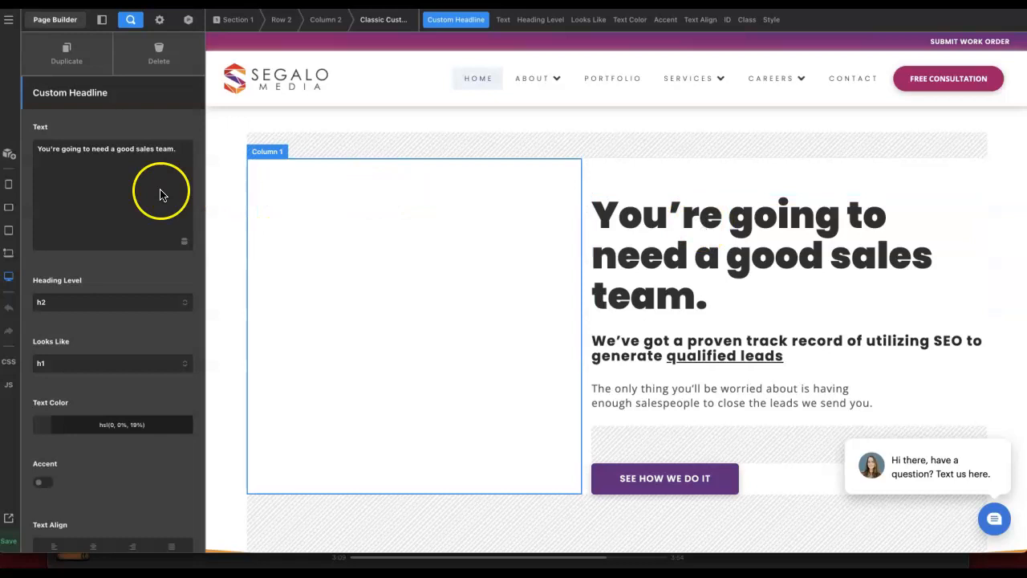
click(8, 155)
text(h)
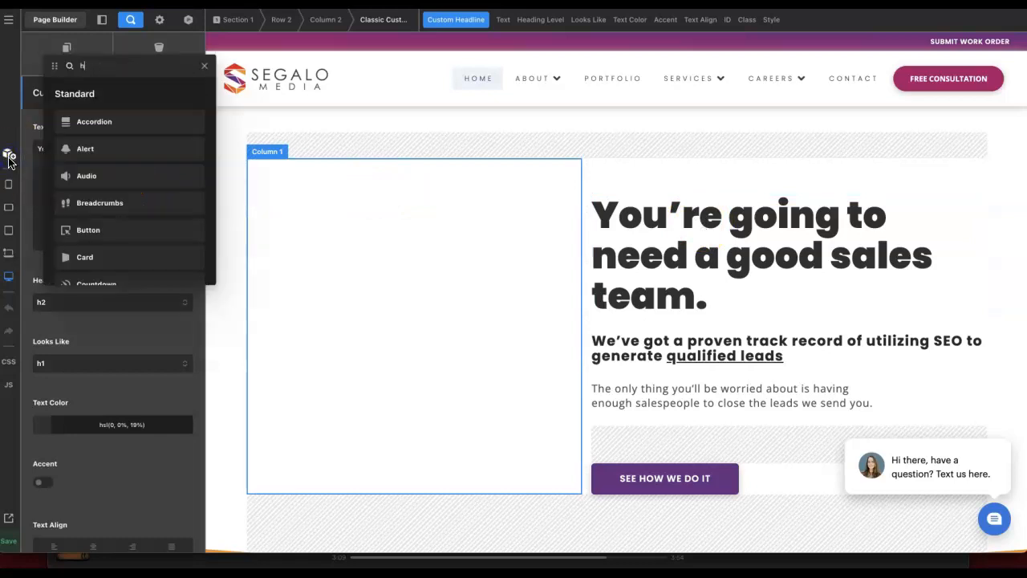
text(ead)
drag(682, 209, 680, 206)
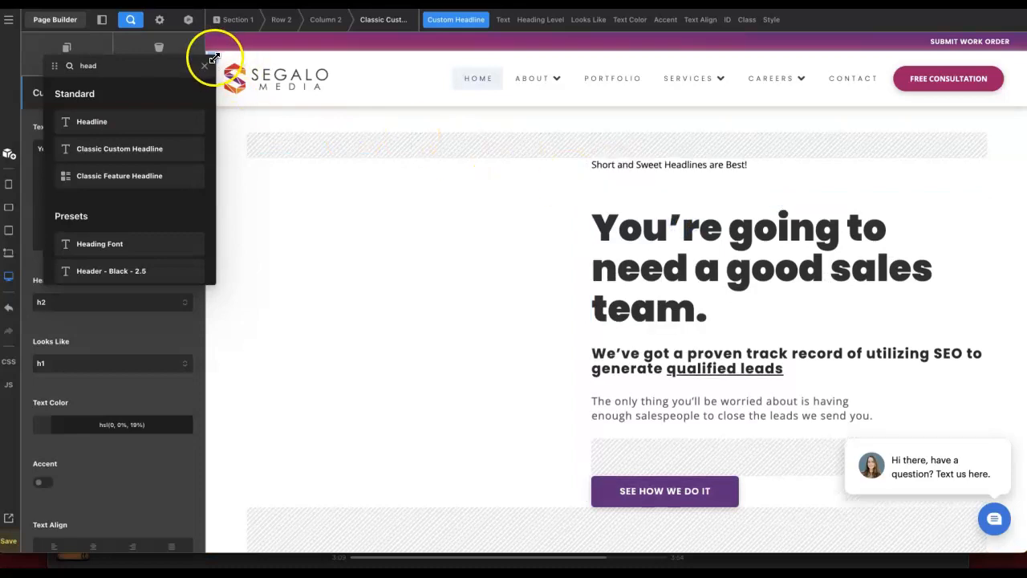
click(205, 64)
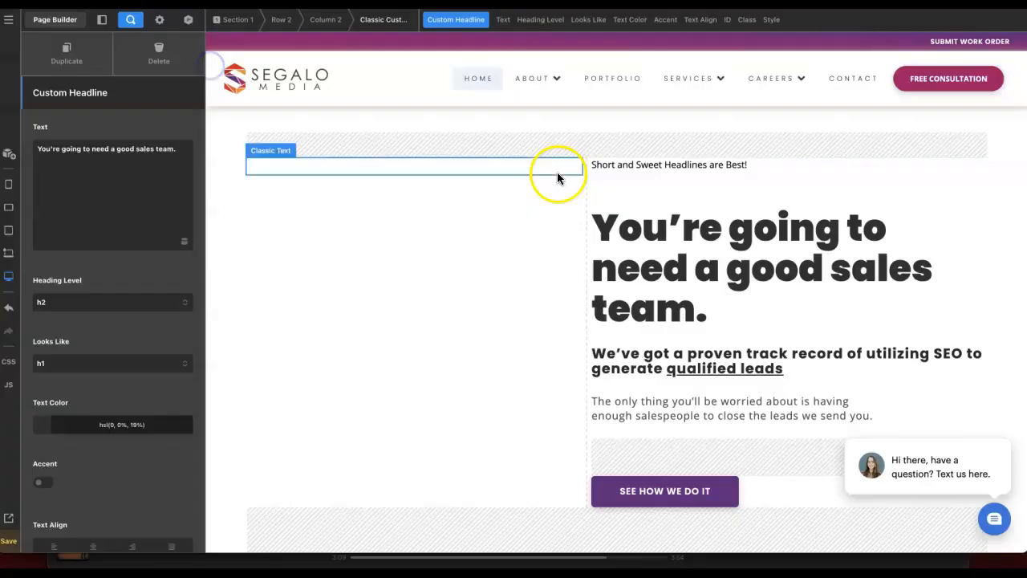
- Set the text font of the added "Short and Sweet Headlines are Best!" headline to Obvia - Wide
click(648, 169)
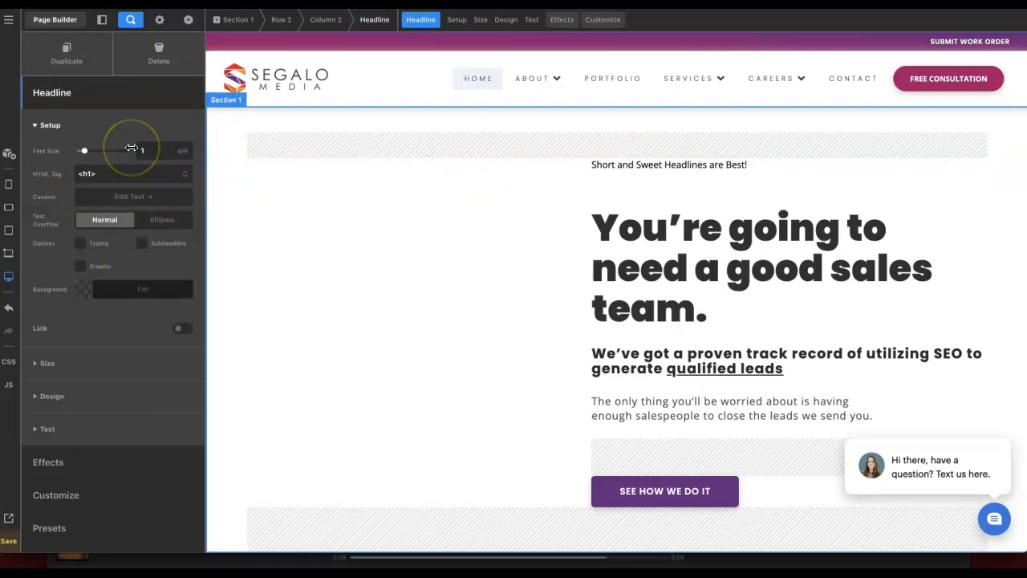
click(163, 266)
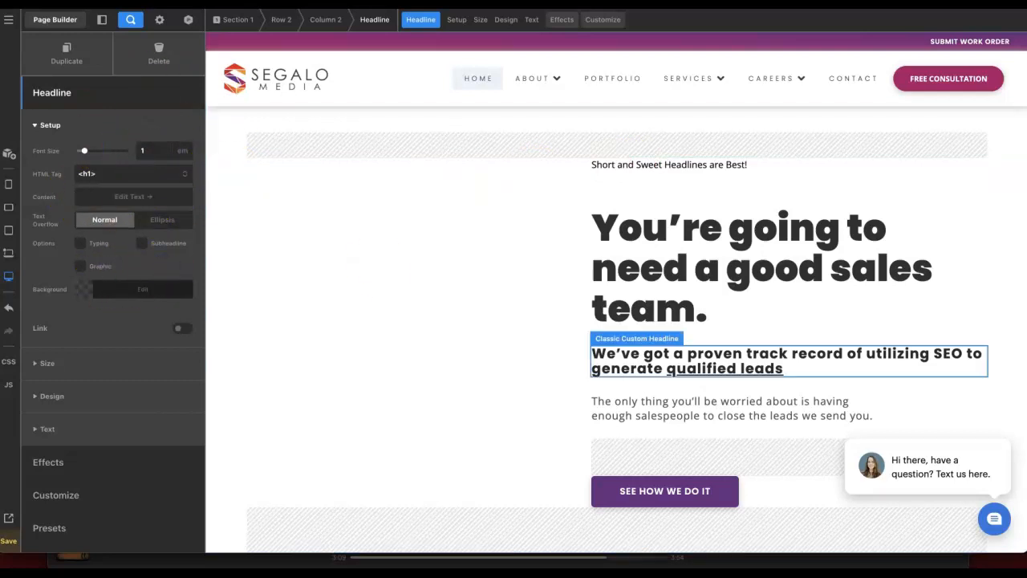
click(997, 435)
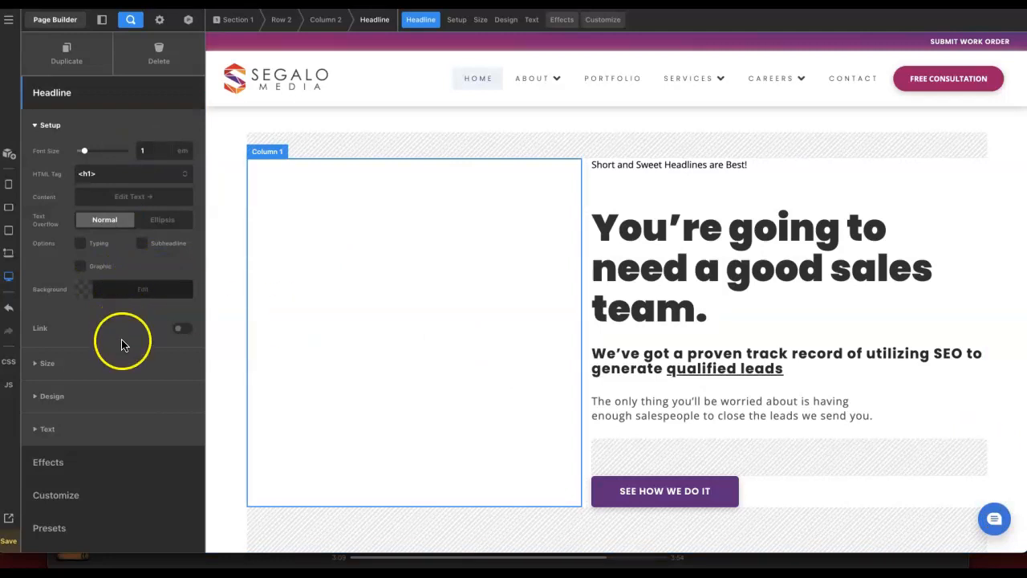
click(66, 403)
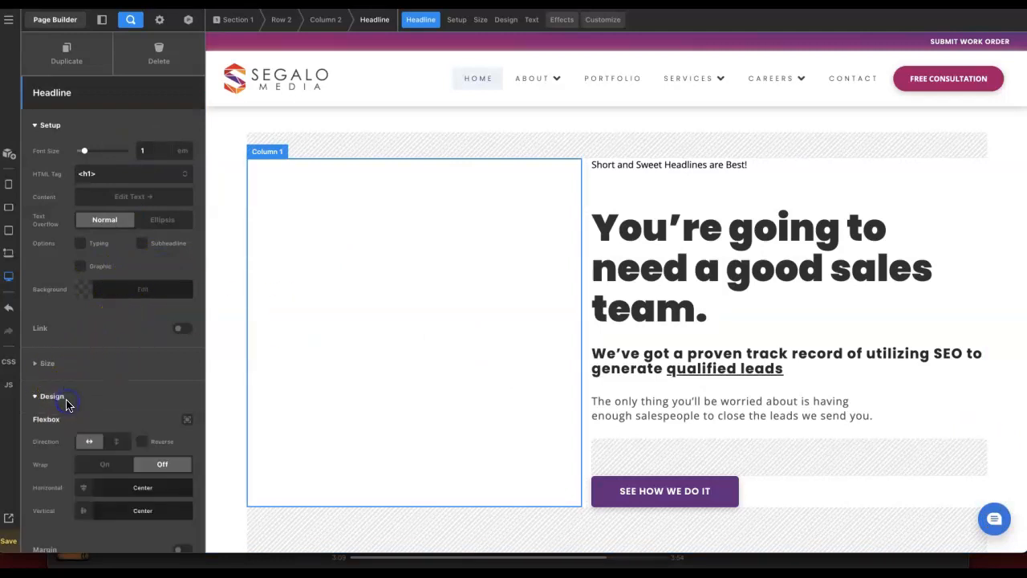
scroll(66, 404, down, 5)
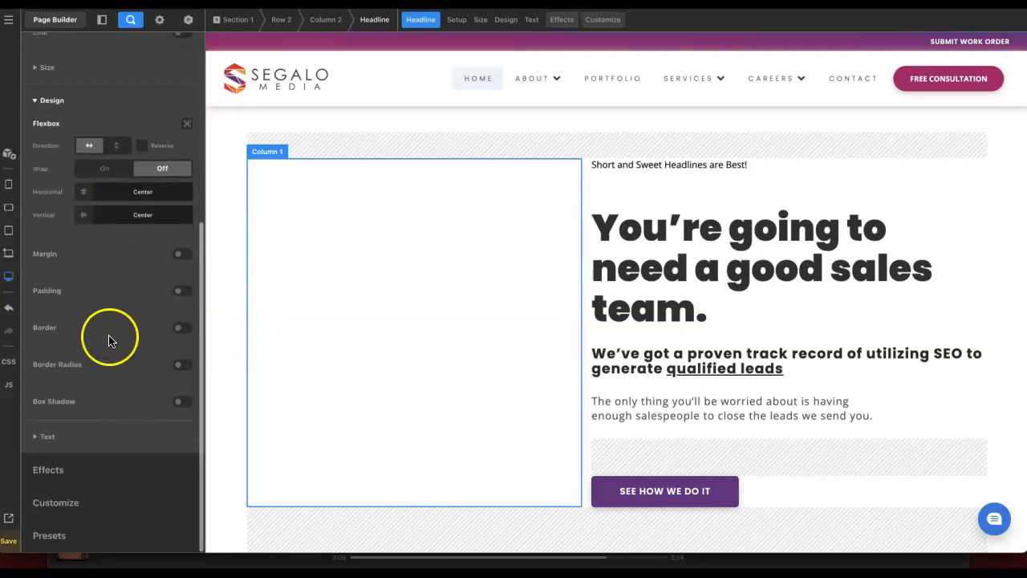
click(82, 434)
scroll(116, 373, down, 5)
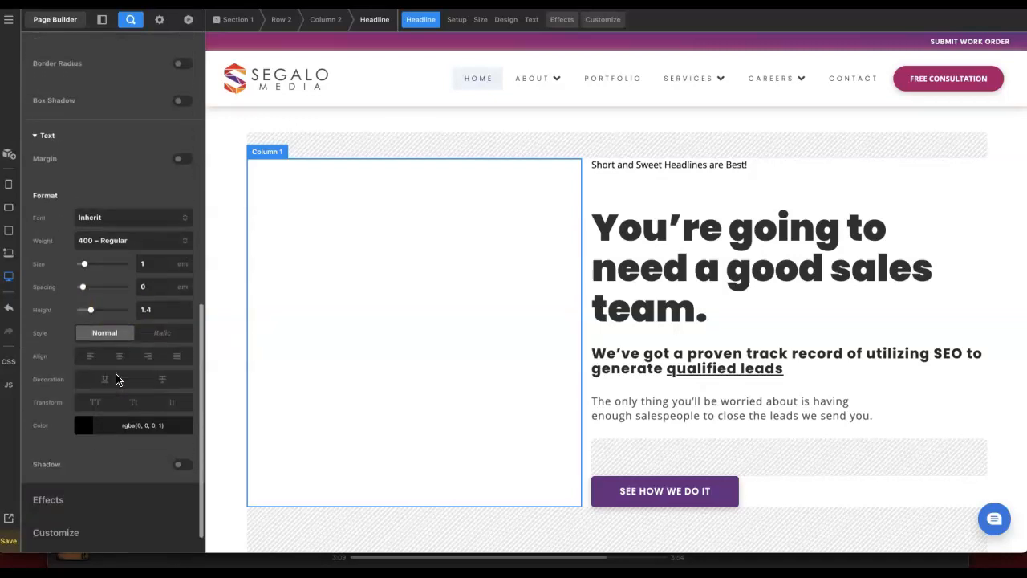
click(132, 193)
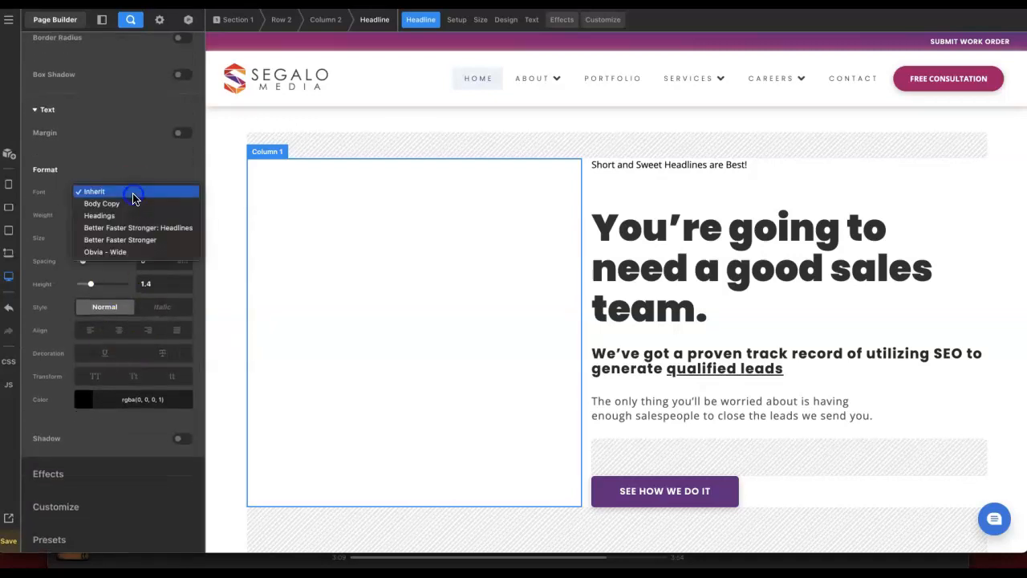
click(136, 253)
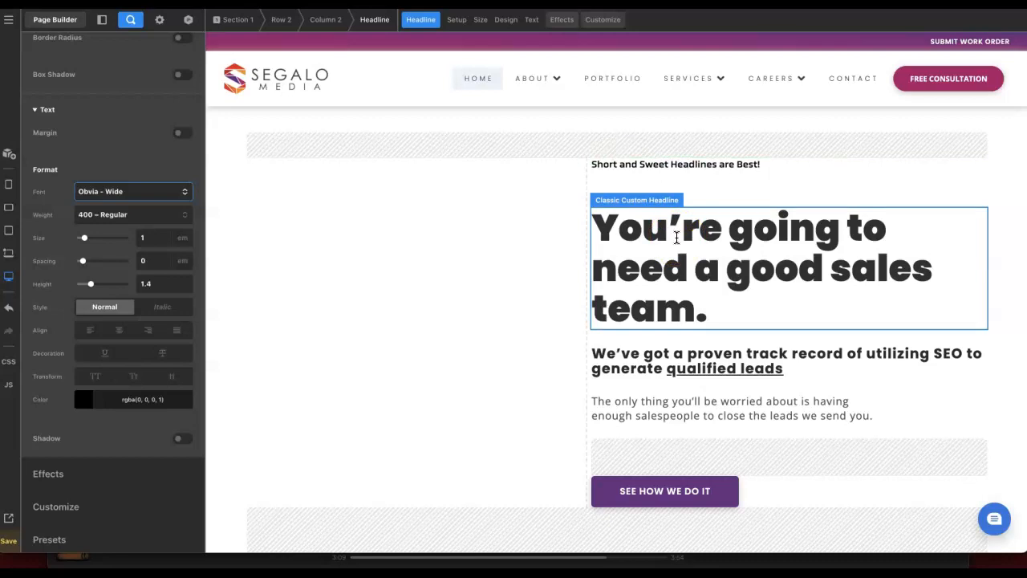
- Delete the added "Short and Sweet Headlines are Best!" headline element
click(690, 169)
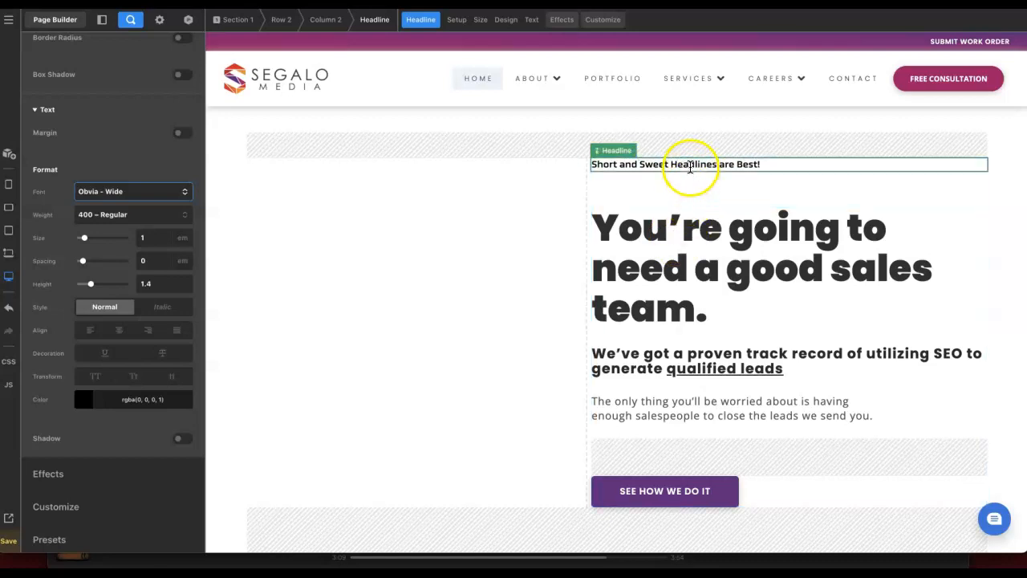
click(336, 168)
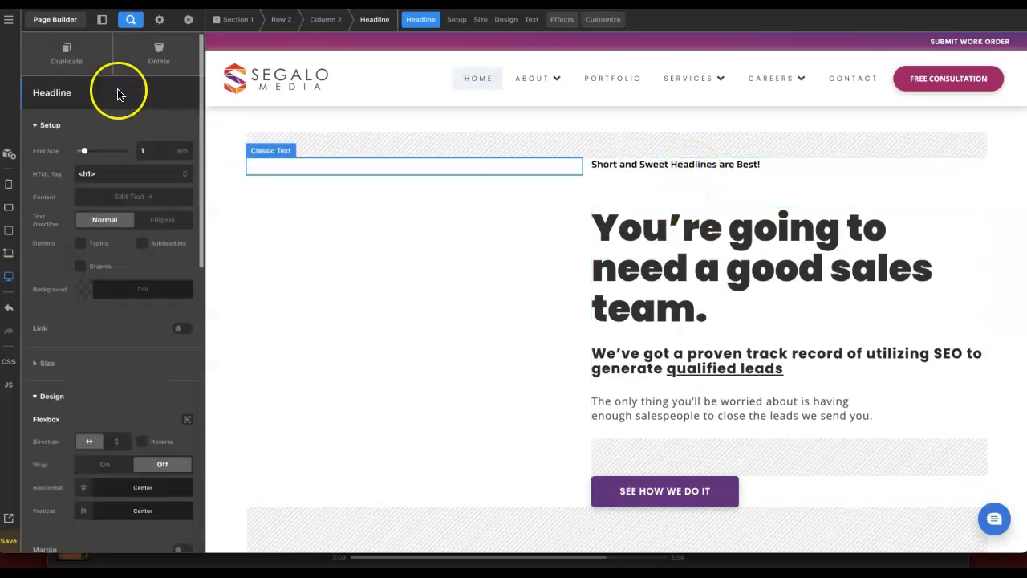
click(161, 60)
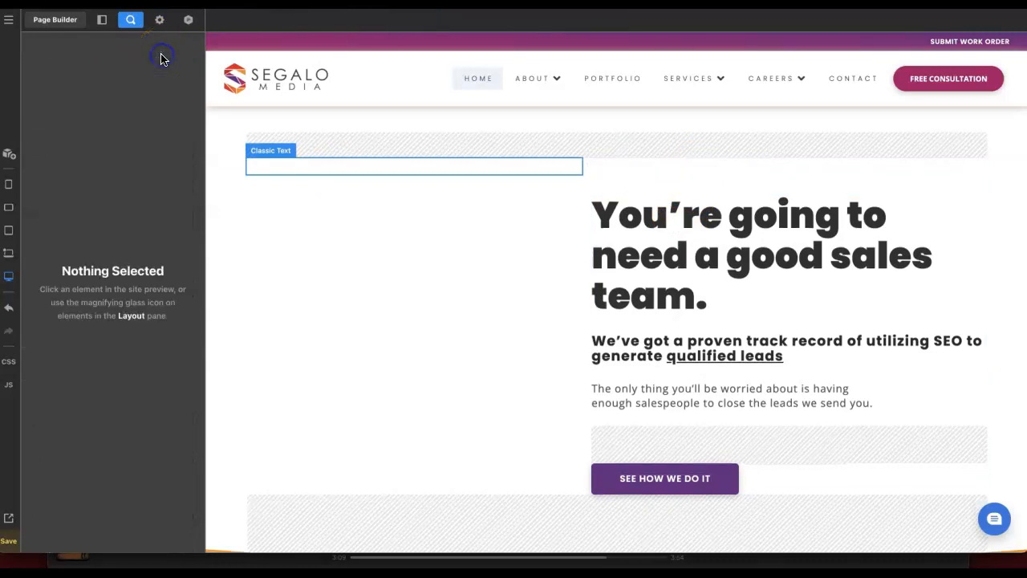
- Look through the settings of the main "You're going to need a good sales team." headline
click(676, 245)
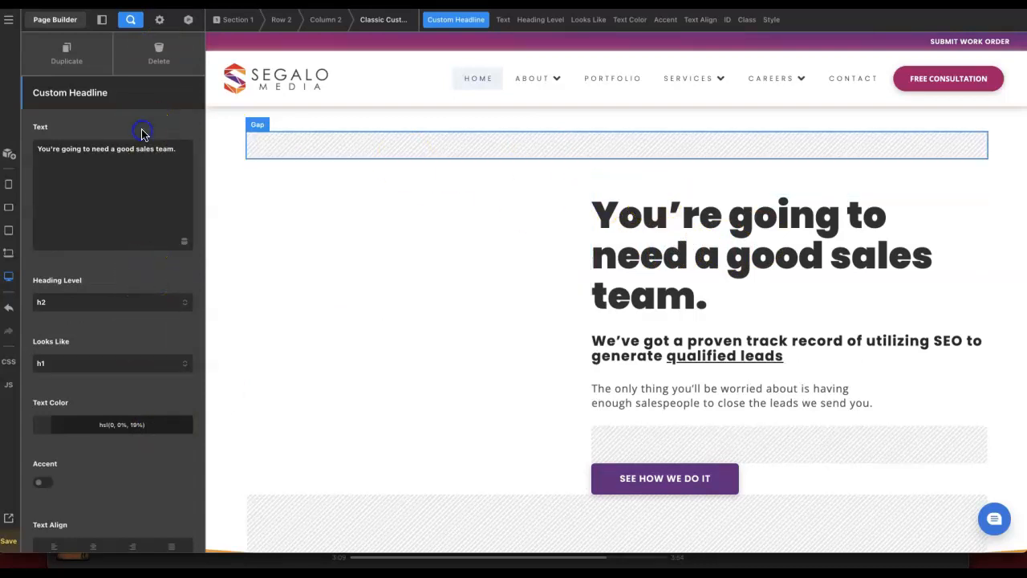
scroll(101, 390, down, 5)
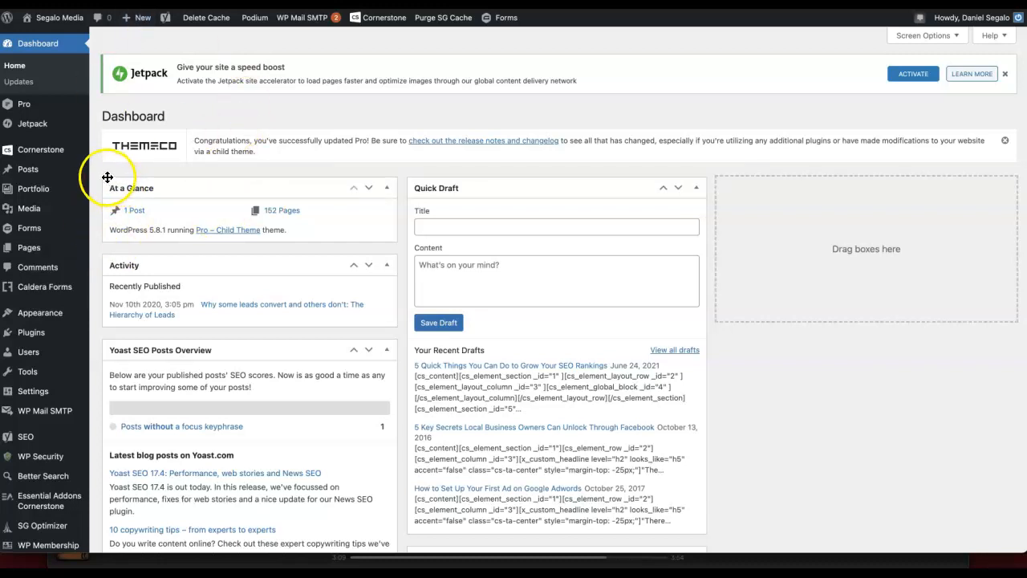
- Open the Insert Headers and Footers settings from the WordPress dashboard and place the cursor after the Typekit stylesheet link in the header scripts
scroll(70, 369, down, 5)
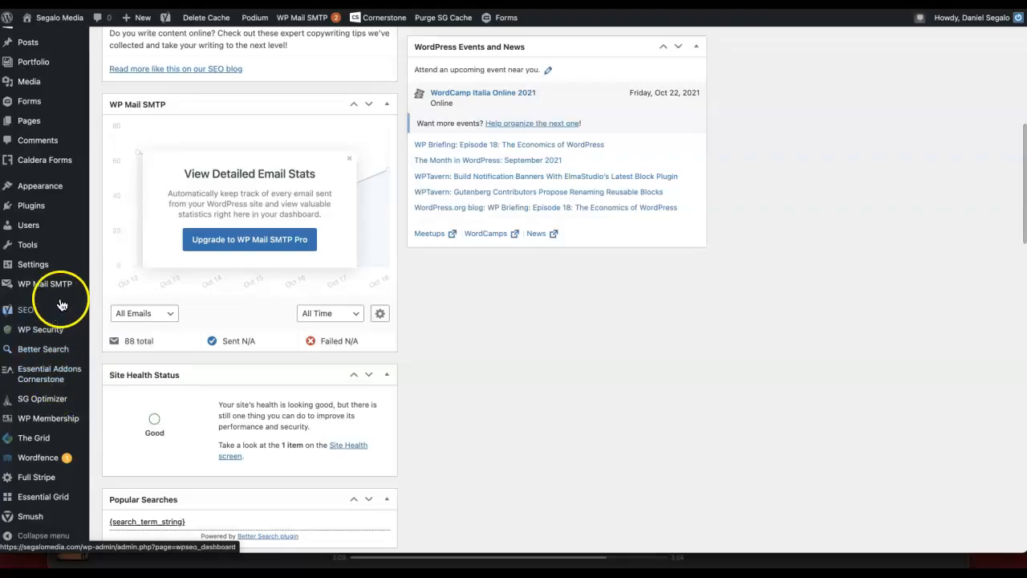
mouse_move(50, 259)
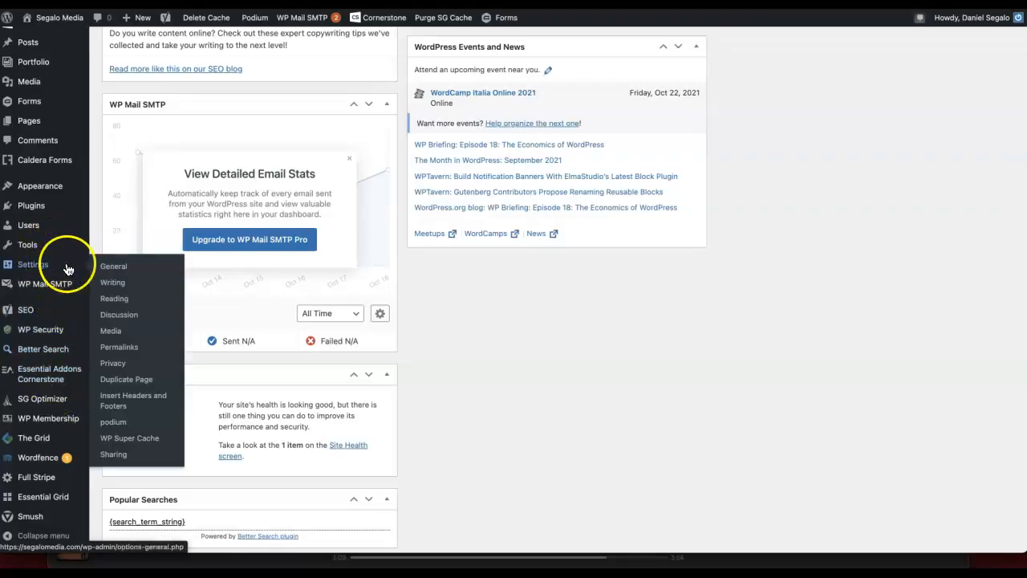
click(124, 407)
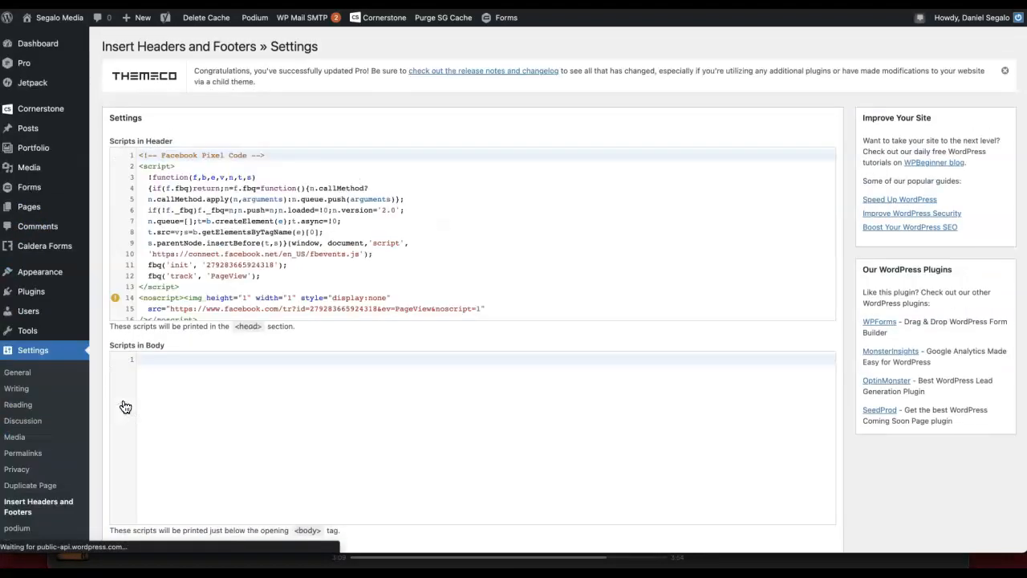
click(440, 225)
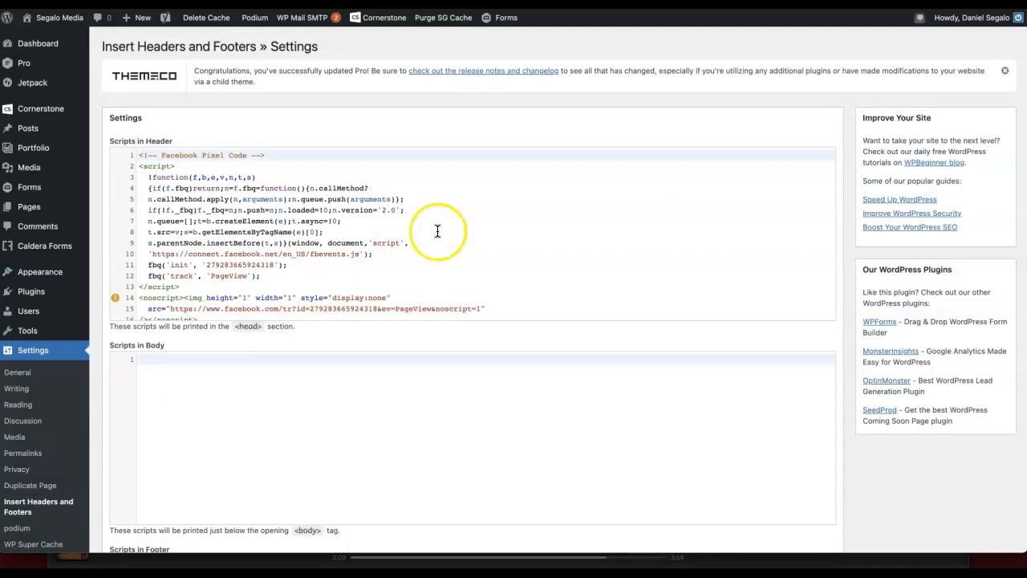
scroll(413, 255, down, 5)
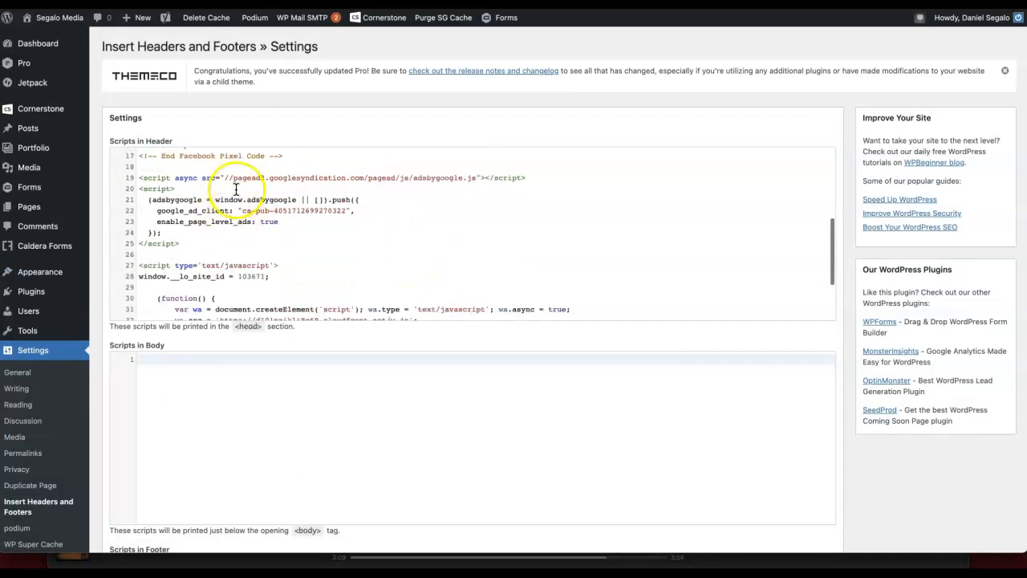
scroll(436, 236, down, 2)
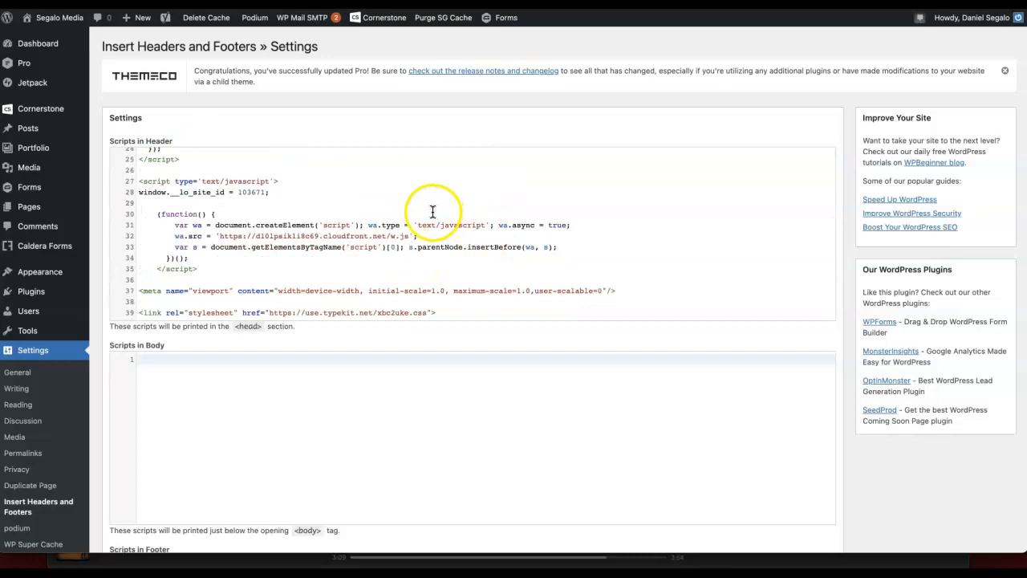
click(470, 314)
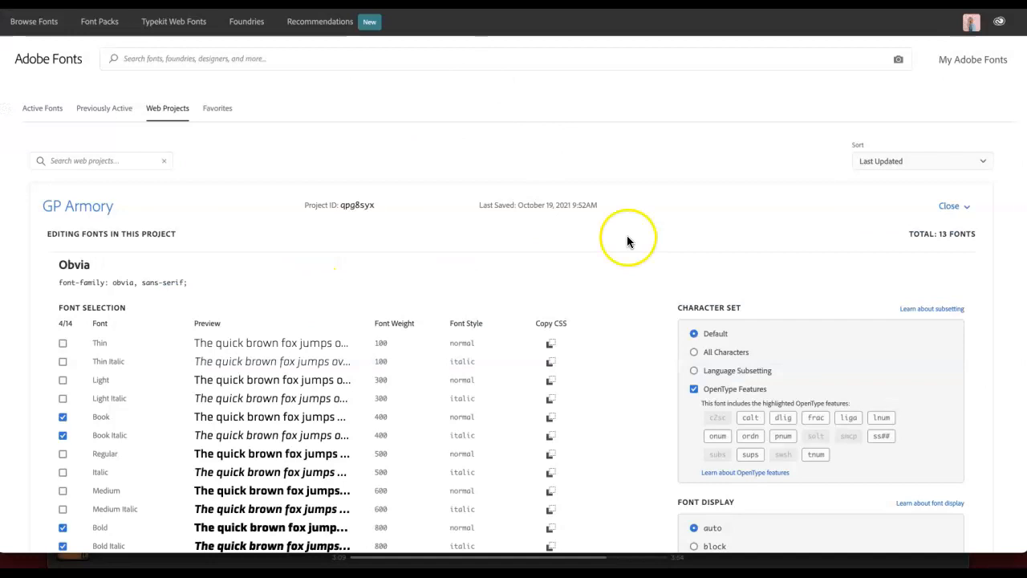
- Switch to the Adobe Fonts web projects and copy the Decibel project's embed code
scroll(500, 278, down, 3)
scroll(500, 278, up, 3)
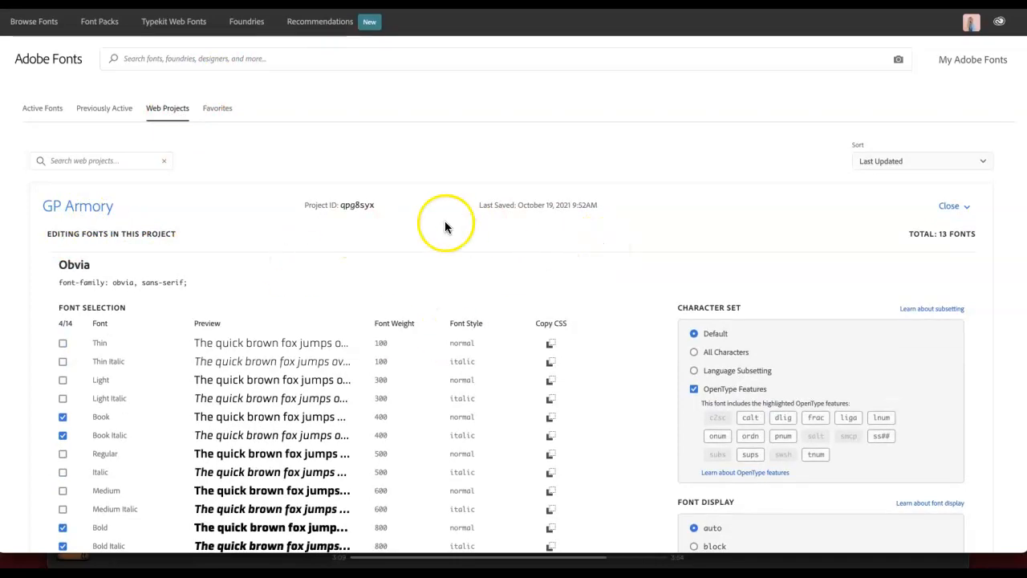
scroll(488, 287, down, 20)
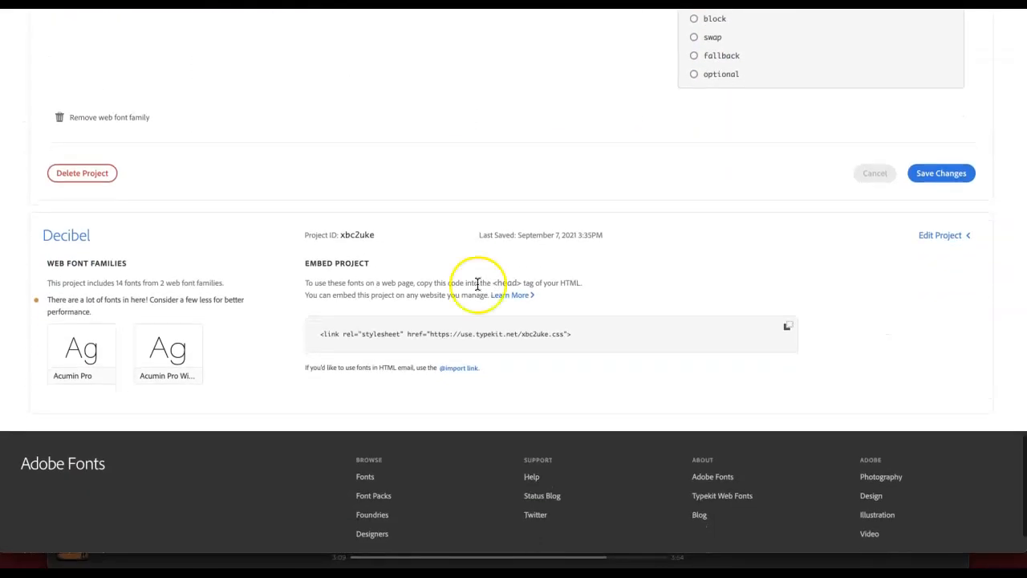
drag(316, 263, 369, 263)
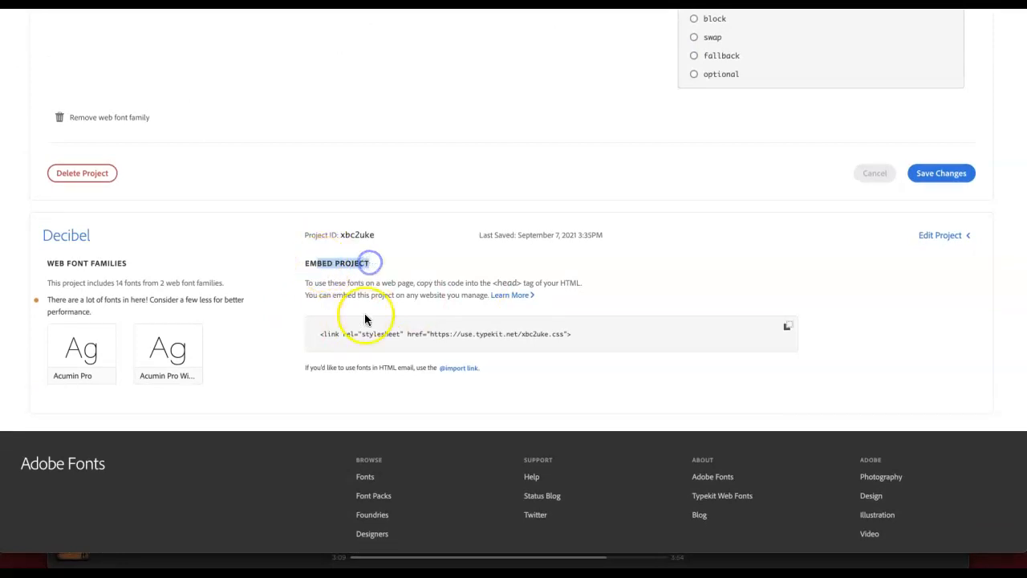
drag(313, 342, 592, 337)
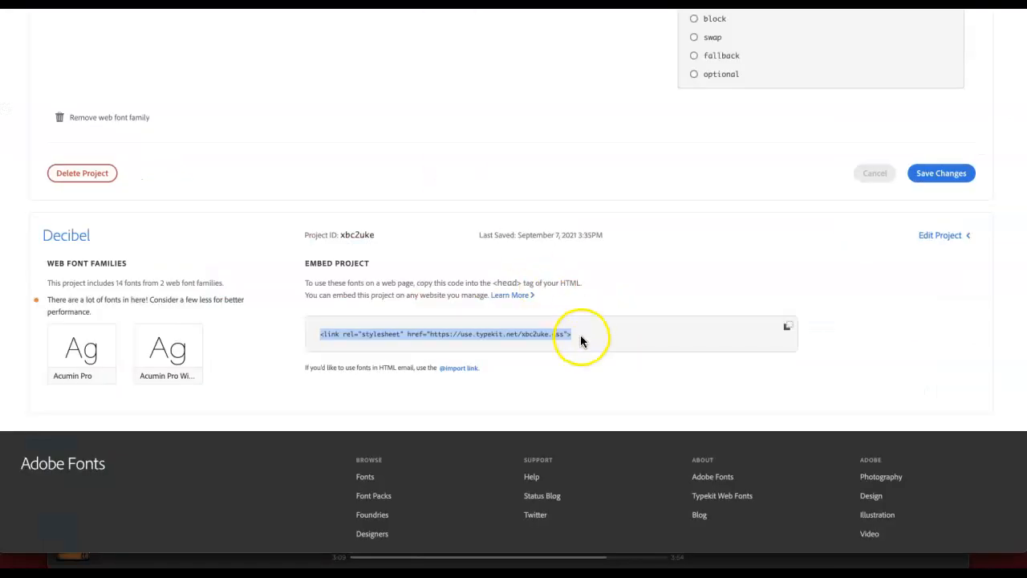
click(787, 327)
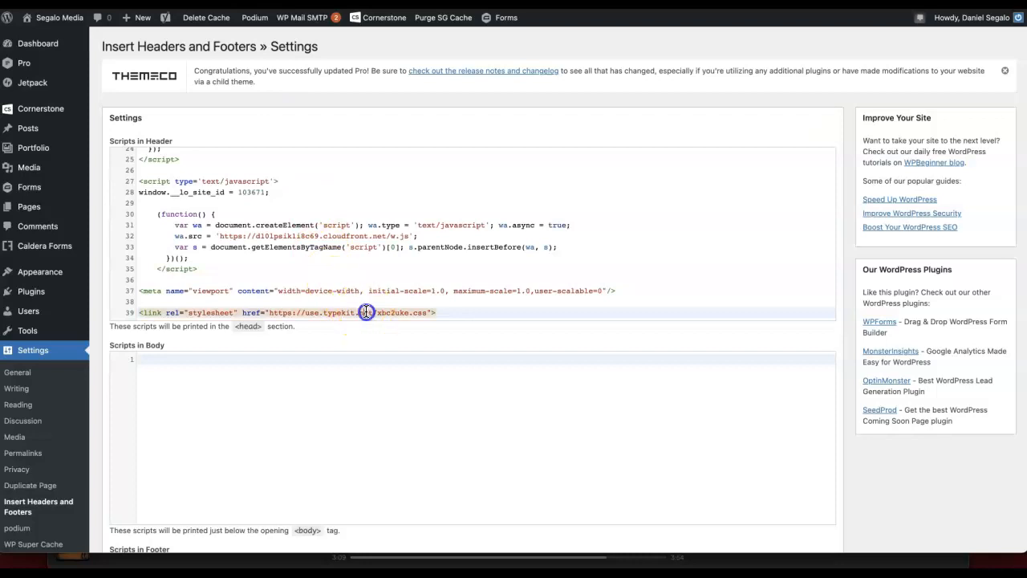
- Review the header scripts in Insert Headers and Footers, from the Typekit link to the Google ads script
triple_click(365, 311)
click(365, 311)
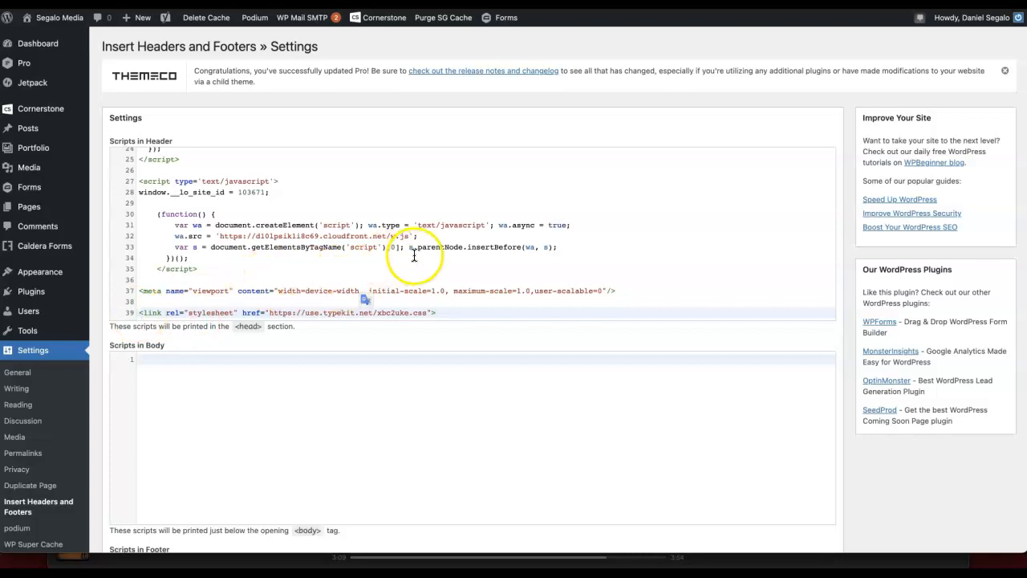
scroll(265, 229, up, 5)
scroll(188, 256, down, 2)
drag(185, 257, 137, 200)
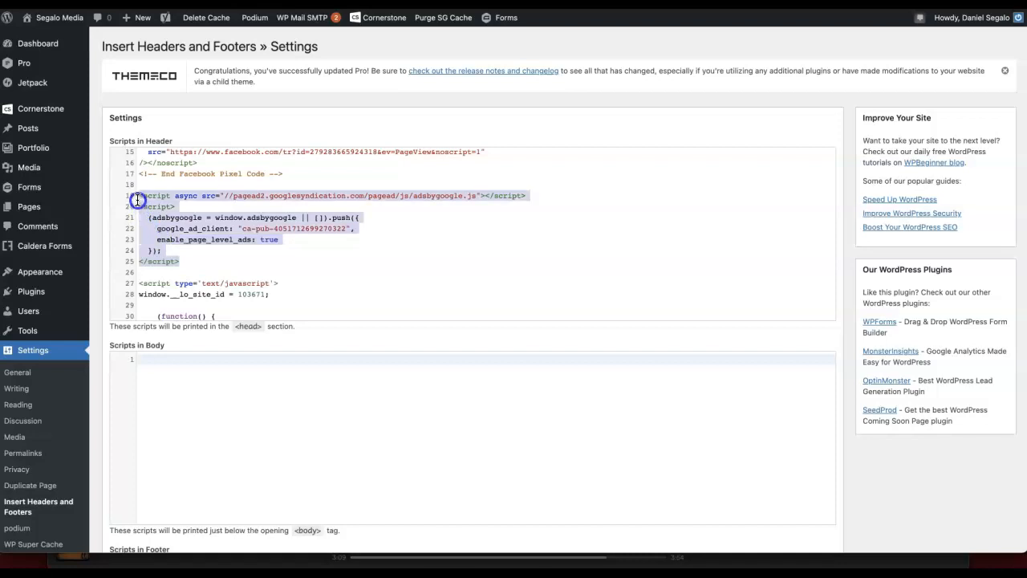
scroll(308, 237, up, 3)
scroll(232, 257, down, 8)
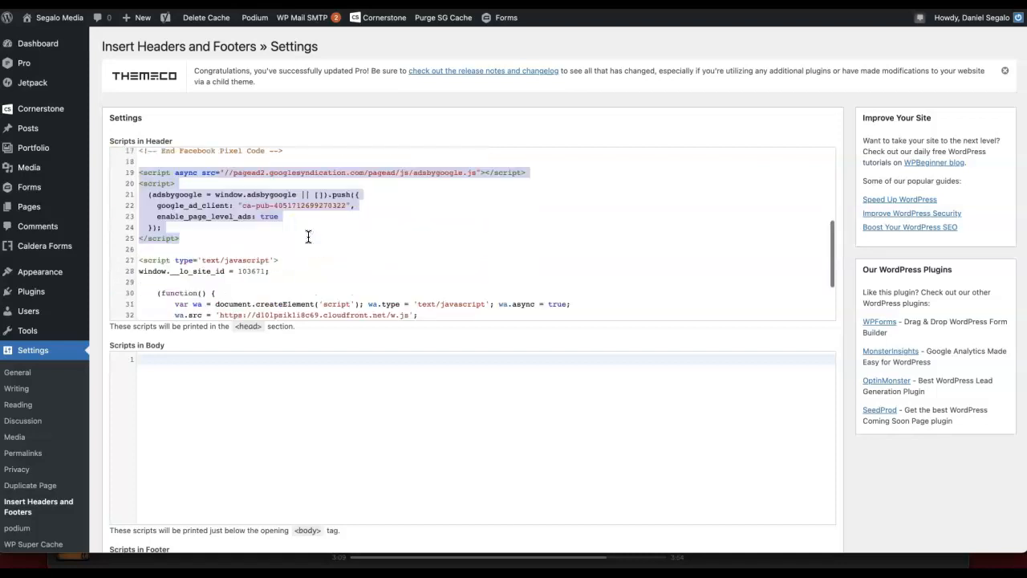
- Highlight the Typekit stylesheet link on the last line of the header scripts and save the settings
drag(319, 222, 141, 215)
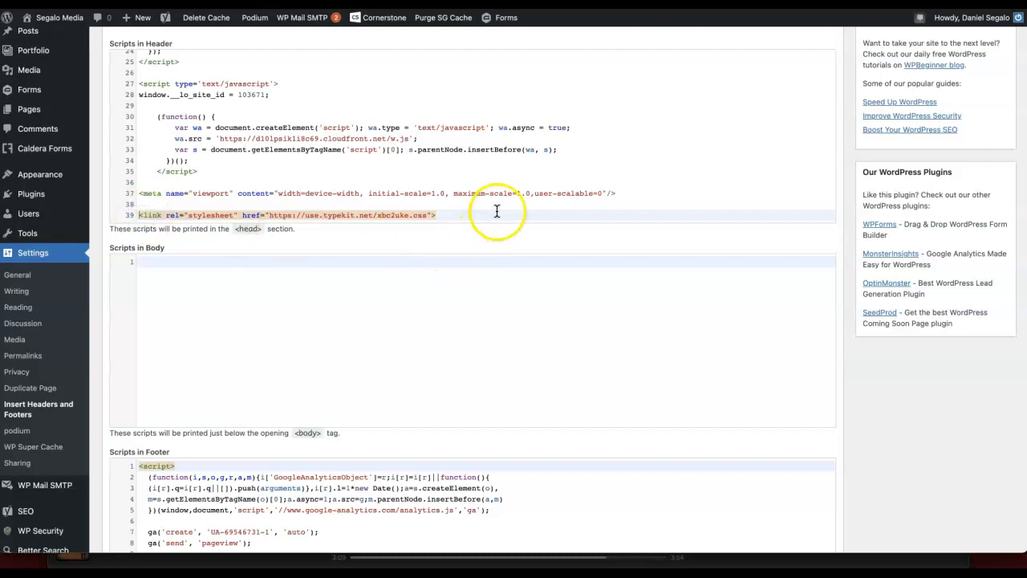
scroll(237, 228, down, 5)
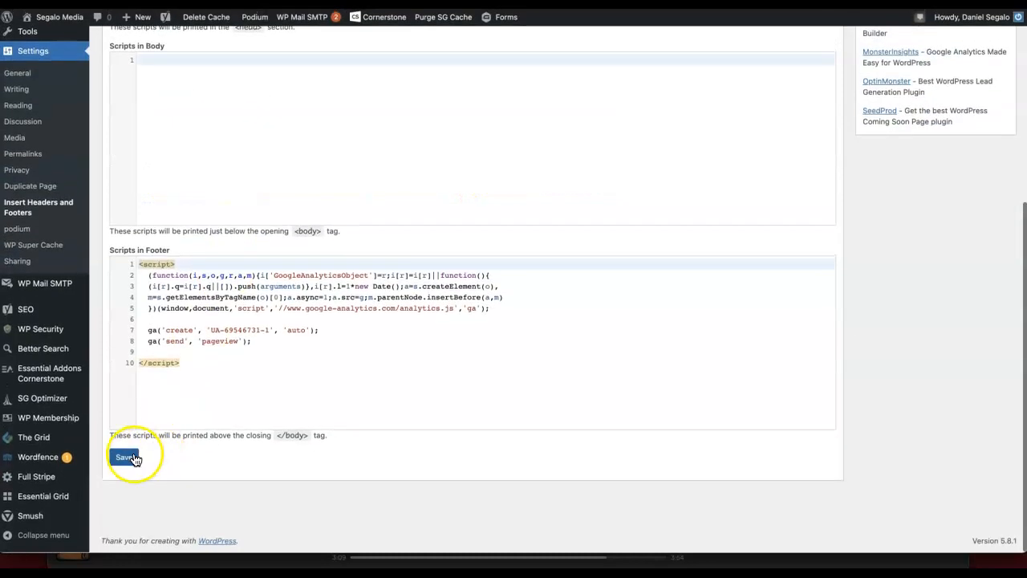
click(124, 457)
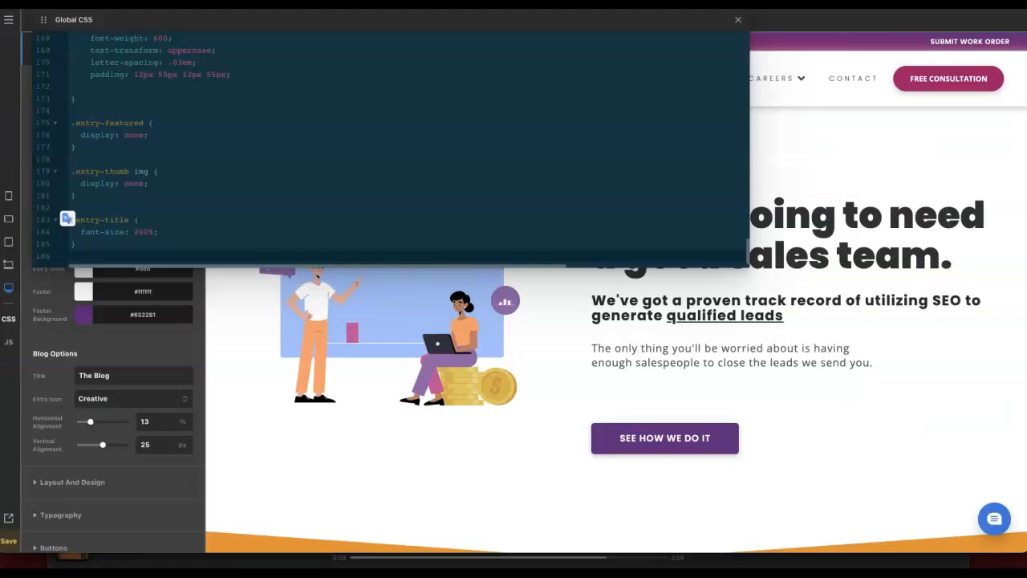
- Reopen the Global CSS editor and start a .h1 rule after the .entry-title rule
click(738, 19)
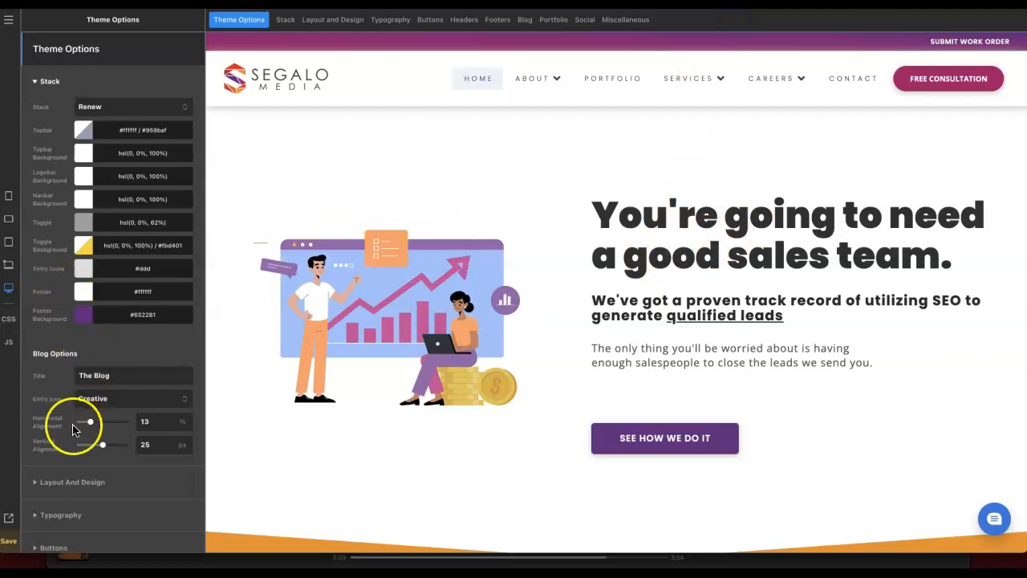
click(9, 320)
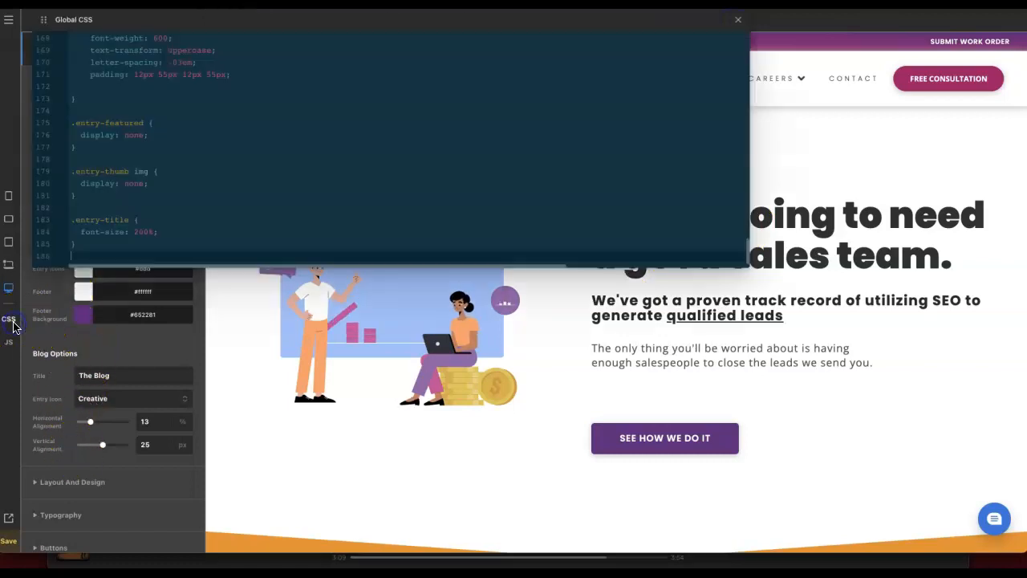
click(149, 241)
key(Return)
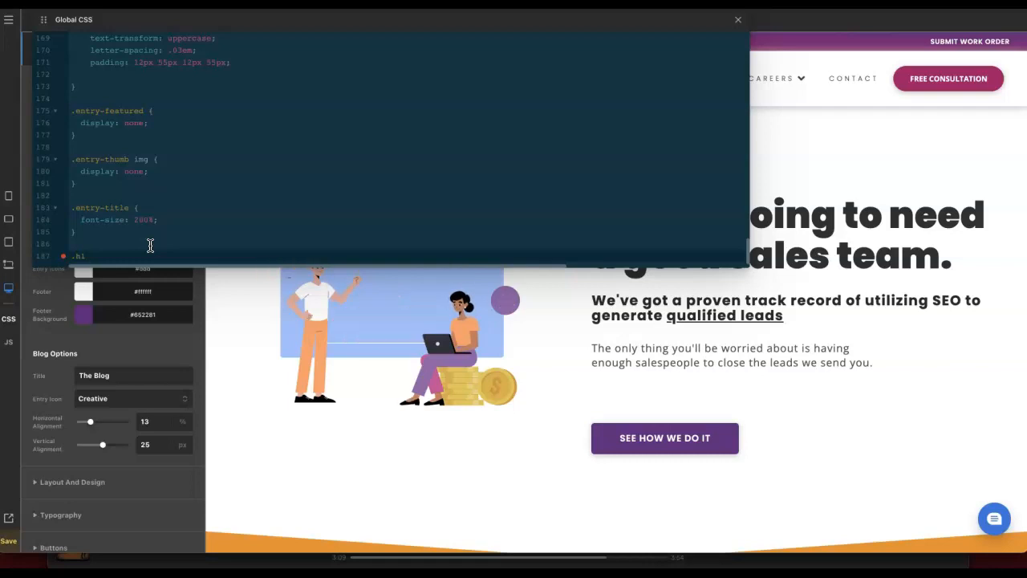
key(Return)
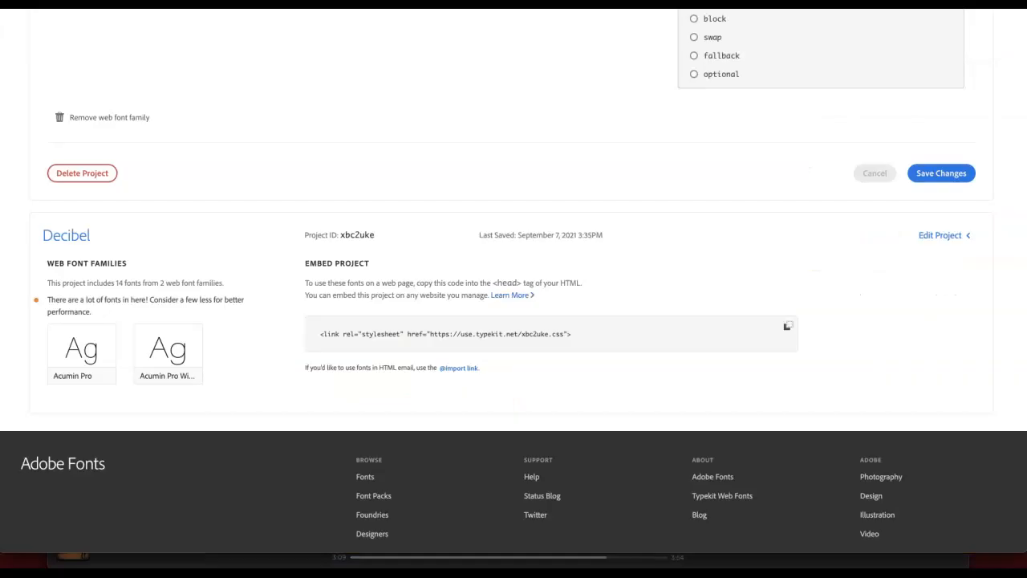
- Switch to the Adobe Fonts web projects, copy Obvia's font-family declaration from GP Armory, and look at the Obvia Expanded declaration
scroll(173, 278, up, 15)
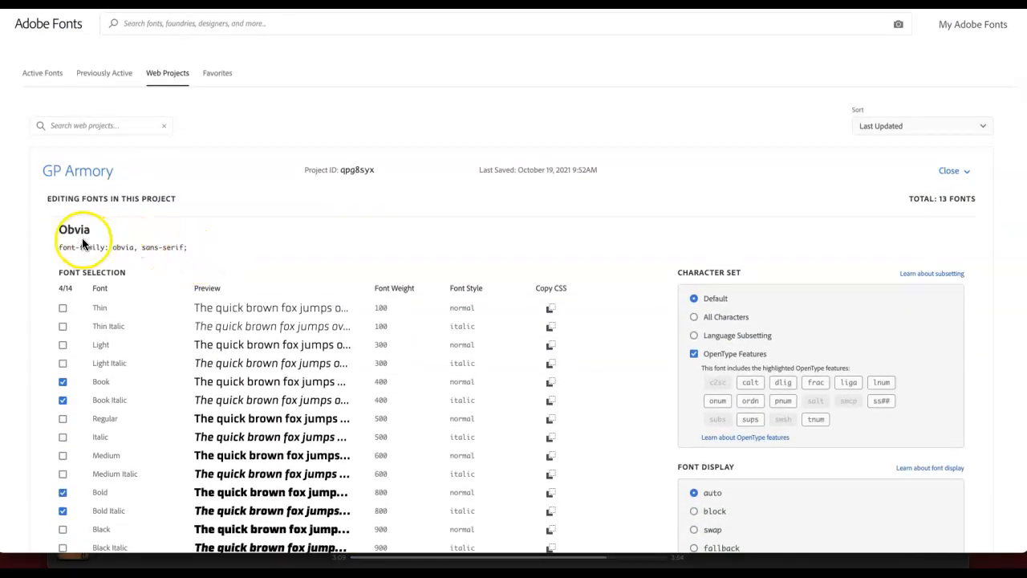
scroll(200, 230, down, 1)
drag(196, 228, 60, 228)
key(ctrl+c)
scroll(316, 231, down, 5)
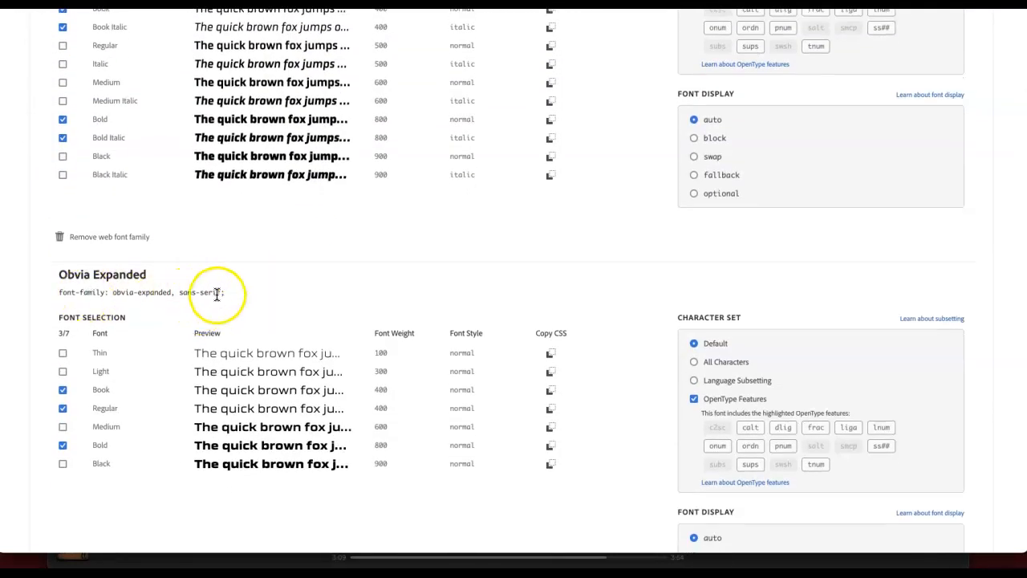
scroll(241, 297, down, 1)
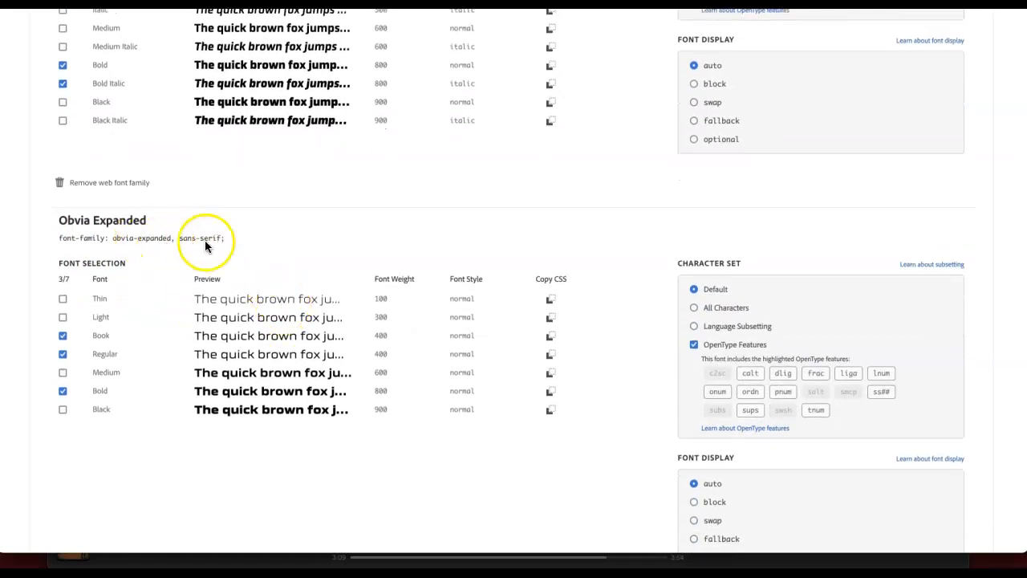
scroll(160, 232, up, 2)
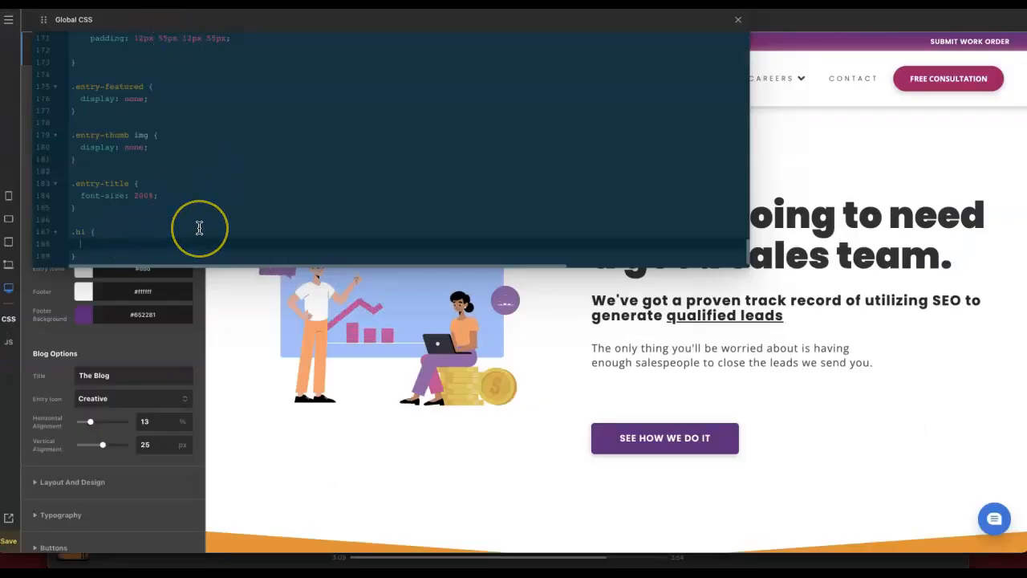
- Paste font-family: obvia, sans-serif; into the .h1 rule and shift the editor aside to preview the page's main heading
key(ctrl+v)
drag(637, 25, 406, 21)
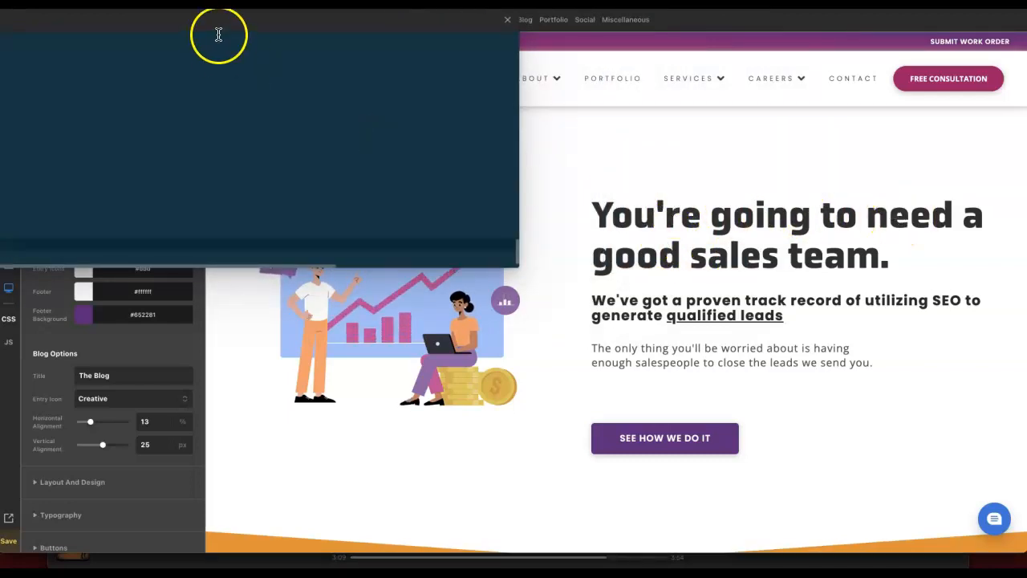
drag(225, 25, 466, 14)
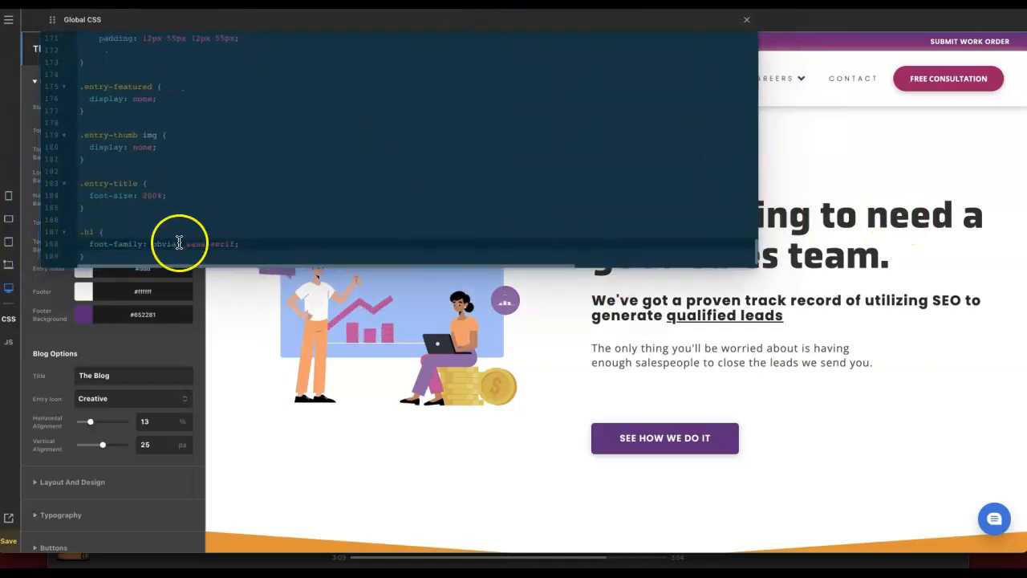
- Try to extend the .h1 rule's selector to .h1 .h2 .h3
click(98, 243)
click(93, 238)
text(.h2)
key(BackSpace)
key(BackSpace)
key(BackSpace)
key(BackSpace)
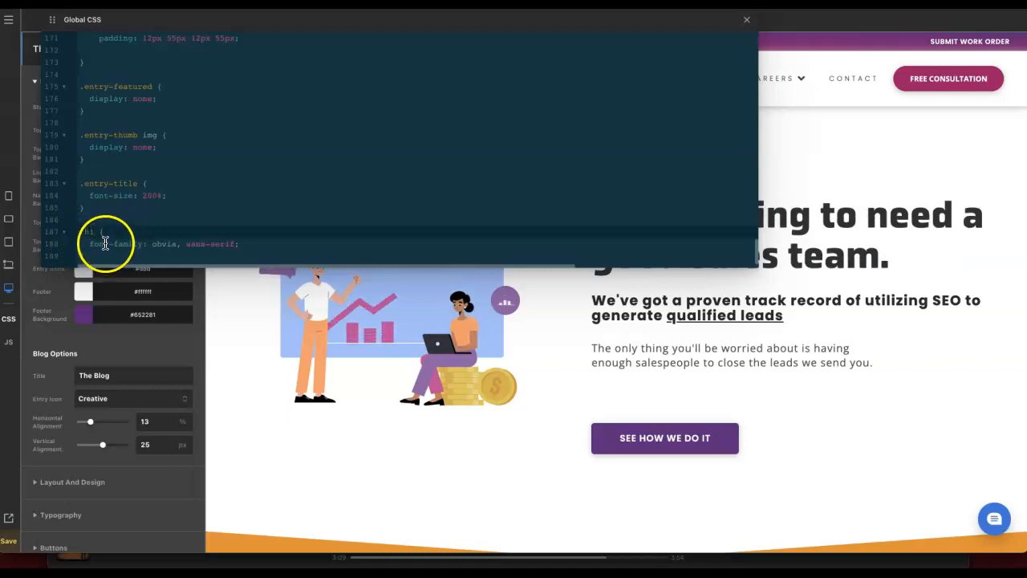
text(.)
key(BackSpace)
text(.h2)
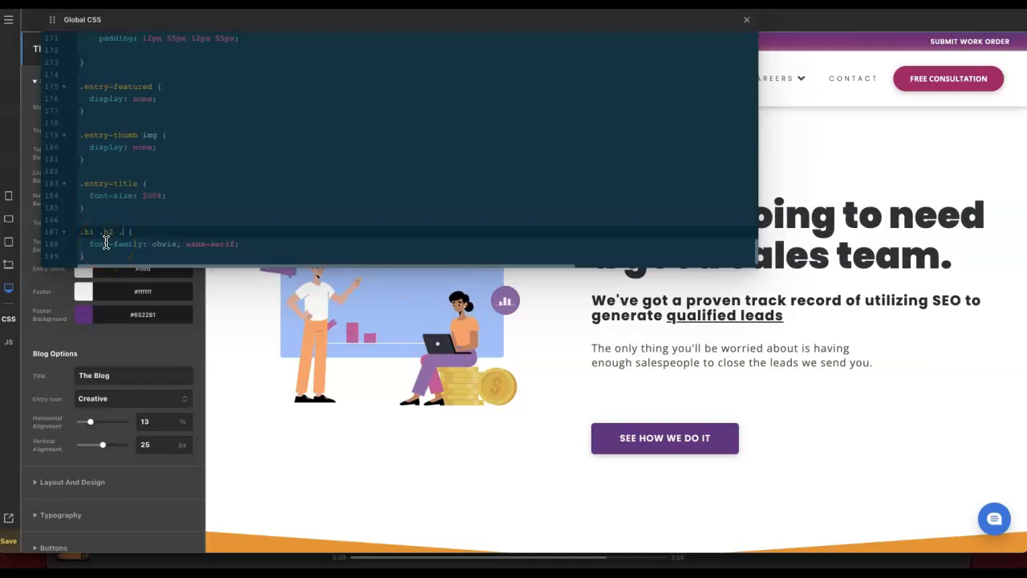
text( .h3)
- Remove .h2 and .h3 from the rule's selector, leaving only .h1
key(BackSpace)
key(BackSpace)
key(BackSpace)
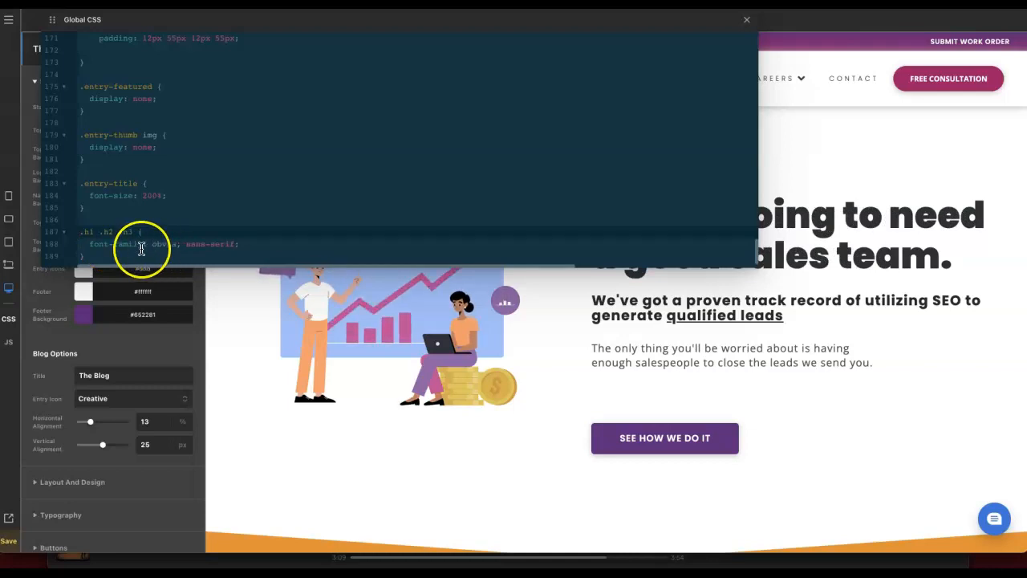
key(BackSpace)
key(BackSpace)
key(BackSpace)
key(BackSpace)
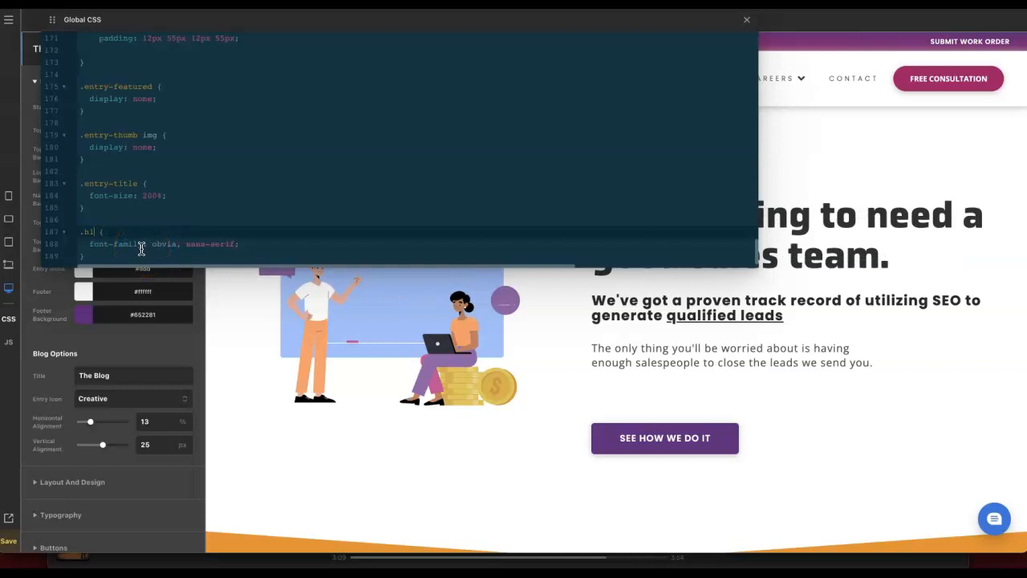
- Duplicate the .h1 rule below itself and rename the copy's selector to .h2
drag(88, 255, 79, 235)
key(ctrl+c)
click(115, 253)
key(Return)
key(ctrl+v)
click(93, 232)
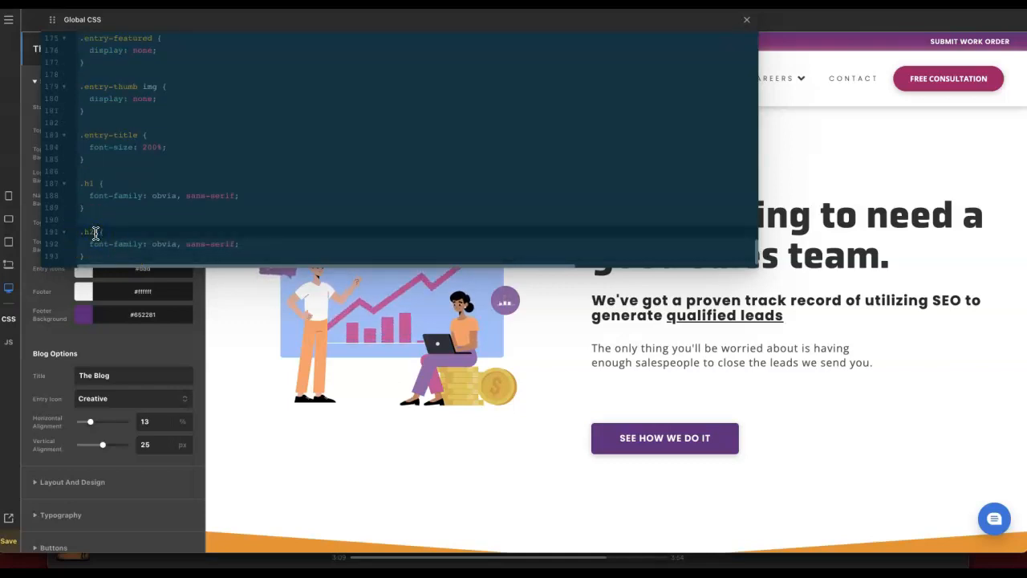
key(BackSpace)
text(2)
- Add another copy of the Obvia font-family rule below .h2 and set its selector to .h3
key(ctrl+c)
click(122, 258)
key(Return)
key(Return)
key(ctrl+v)
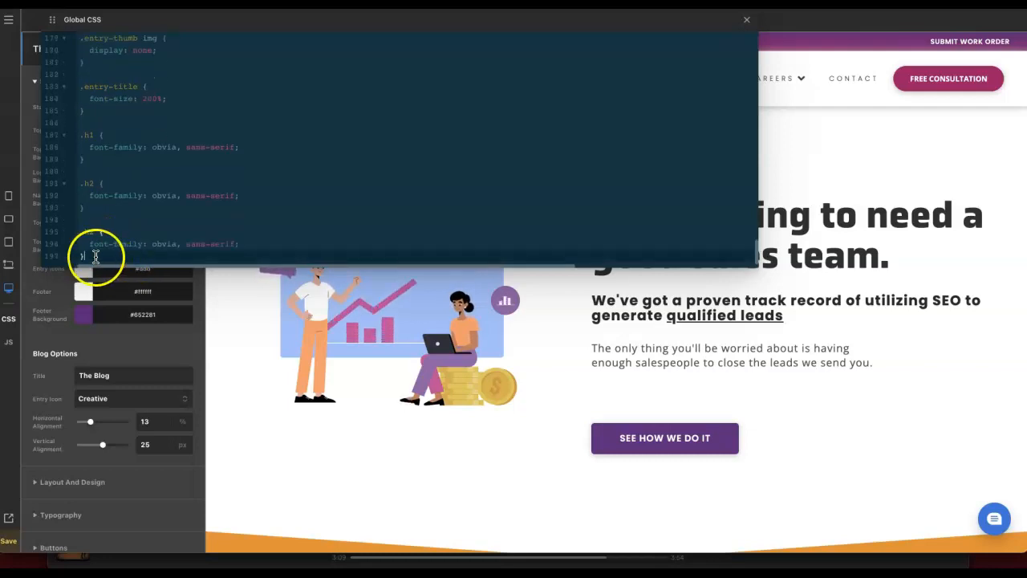
click(95, 233)
key(BackSpace)
text(3)
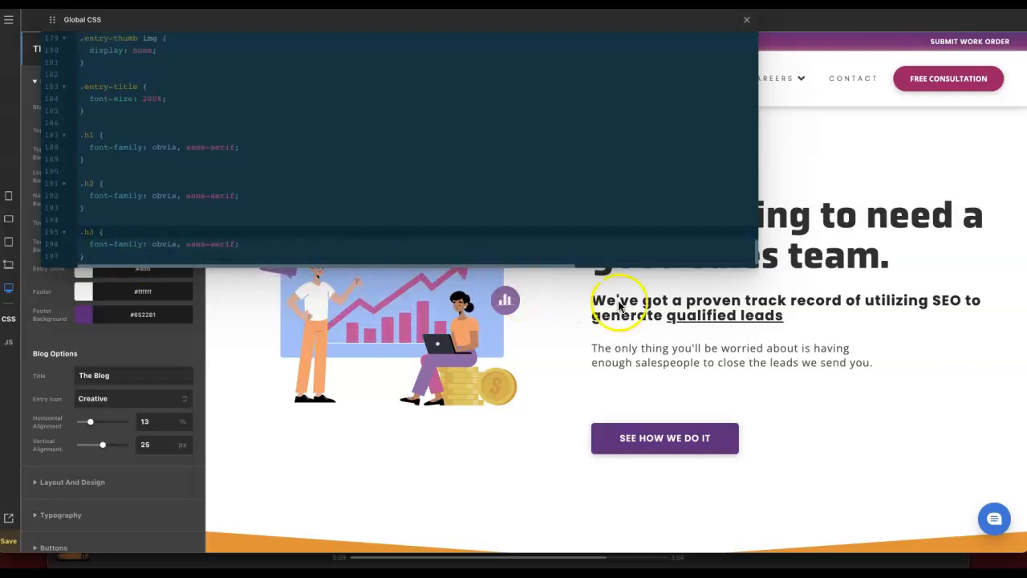
- Add a further copy of the Obvia font-family rule below .h3 with the selector .h4
click(94, 256)
key(Return)
key(Return)
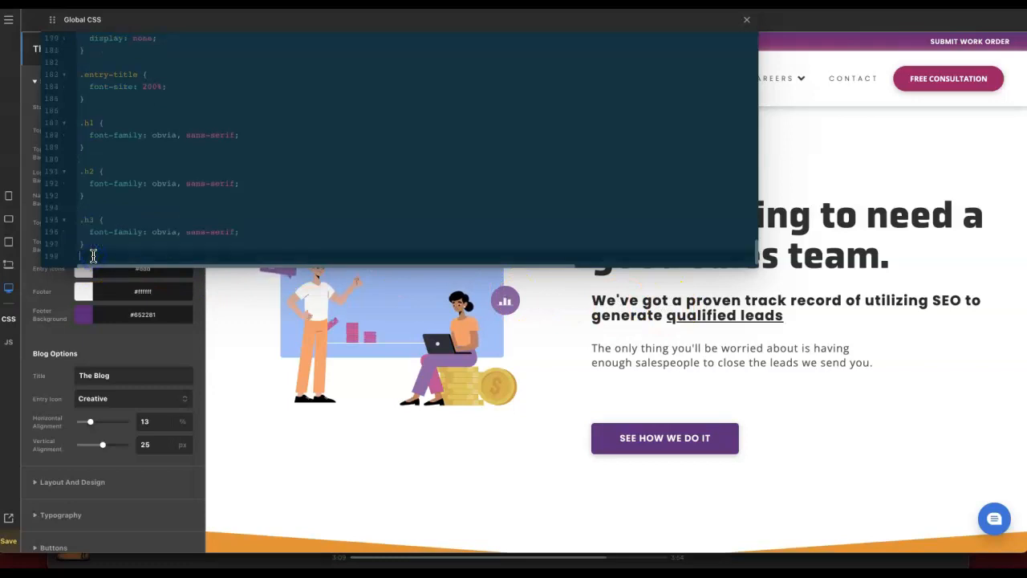
key(ctrl+v)
click(94, 232)
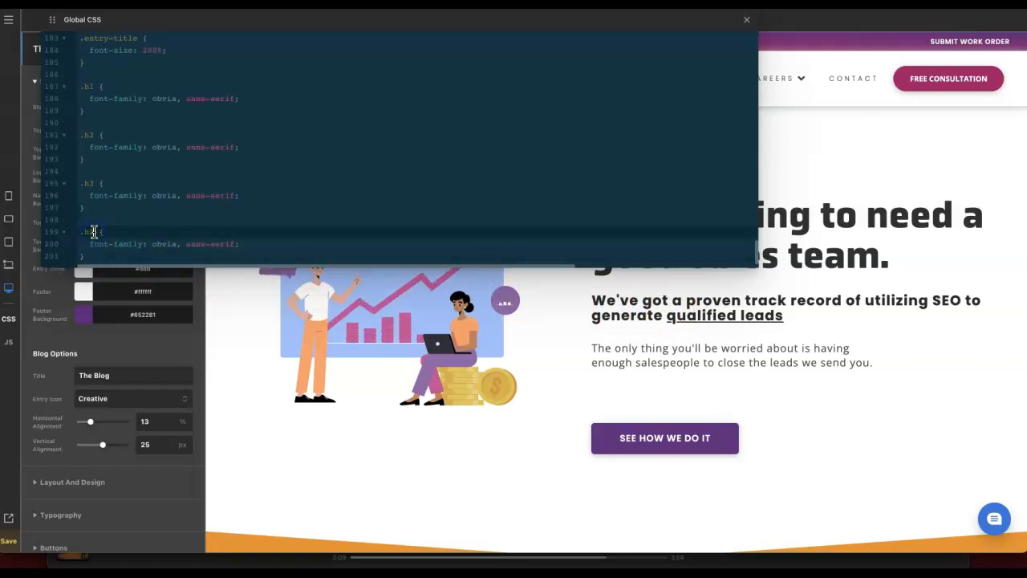
- Paste the Obvia font-family rule again below .h4 and change its selector to .h5
click(94, 254)
key(Return)
key(Return)
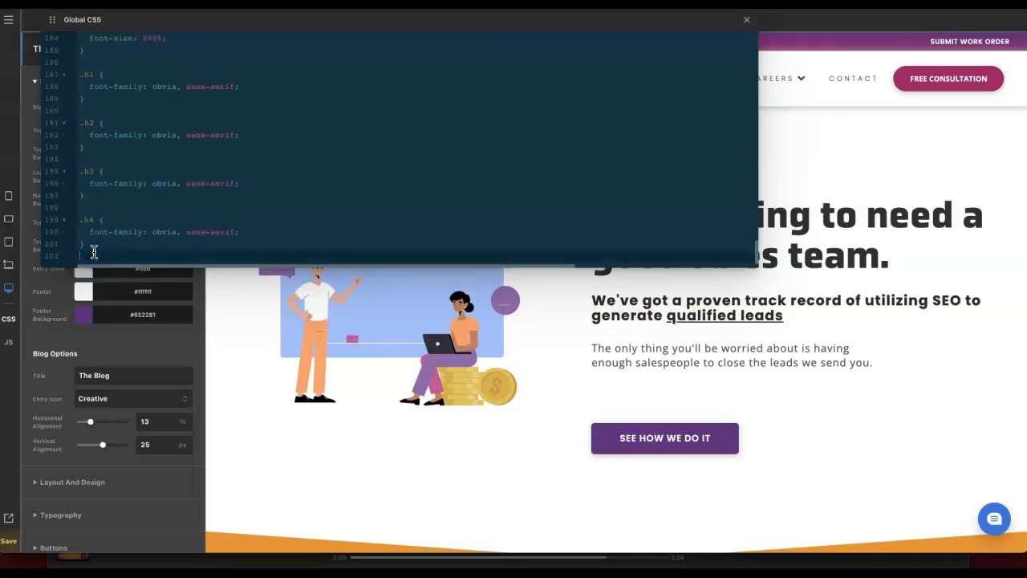
key(ctrl+v)
click(92, 235)
key(BackSpace)
text(5)
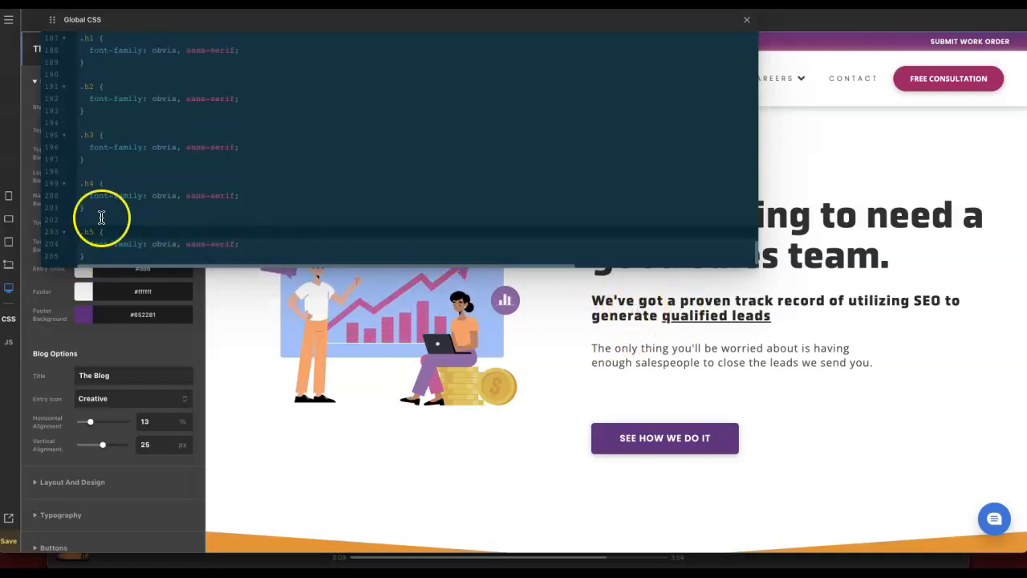
- Add a p rule with font-family: obvia, sans-serif; below .h5 and preview the paragraph text in the "Marketing is hard, right?" section
click(113, 257)
key(Return)
key(Return)
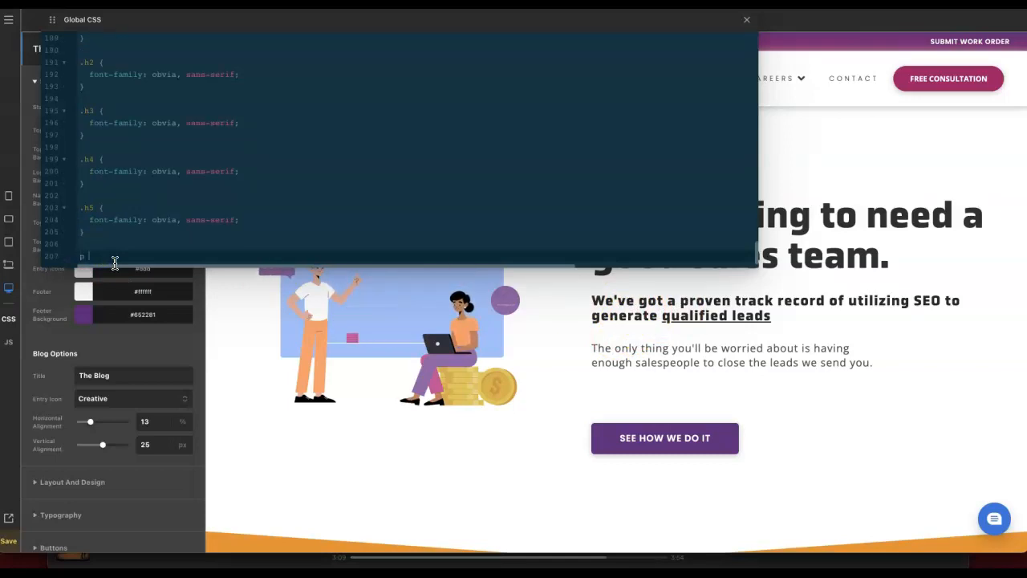
text(p {)
key(ctrl+v)
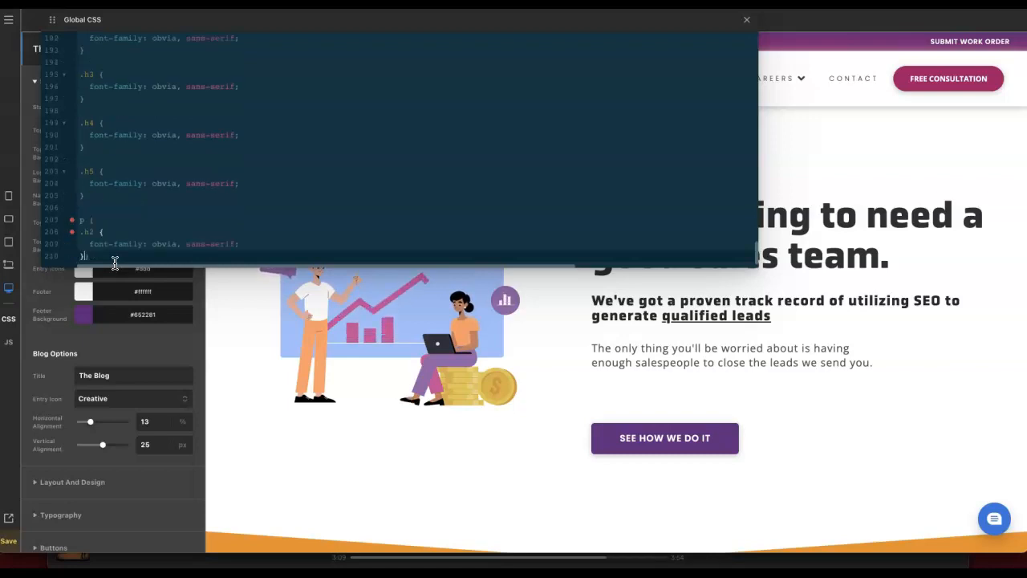
click(93, 231)
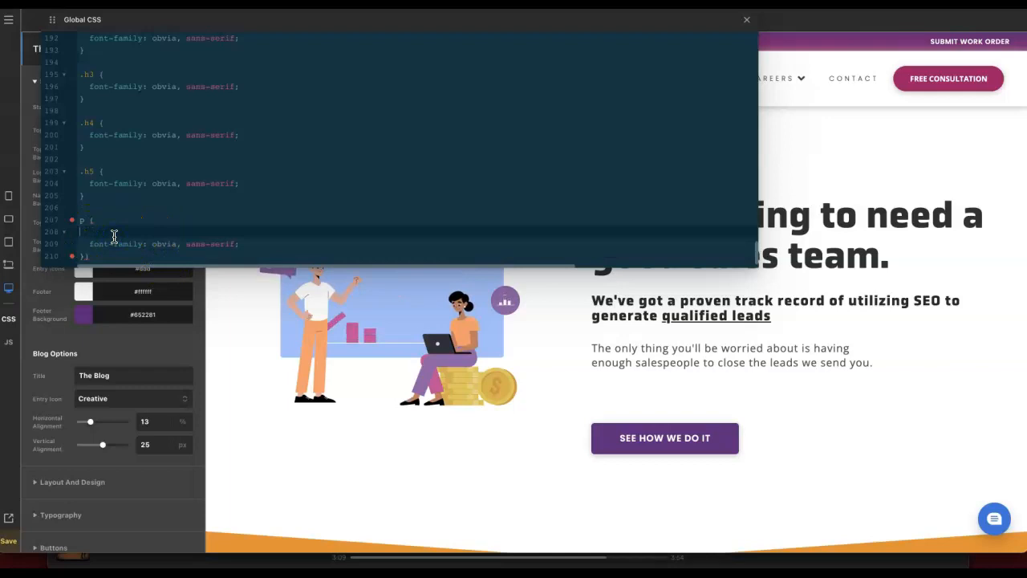
key(BackSpace)
key(BackSpace)
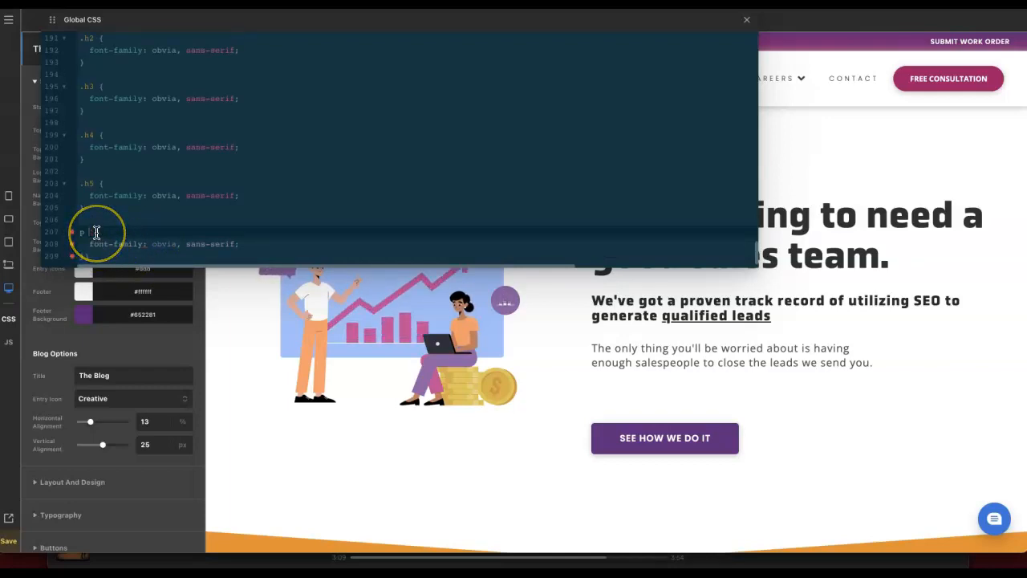
text({)
click(103, 255)
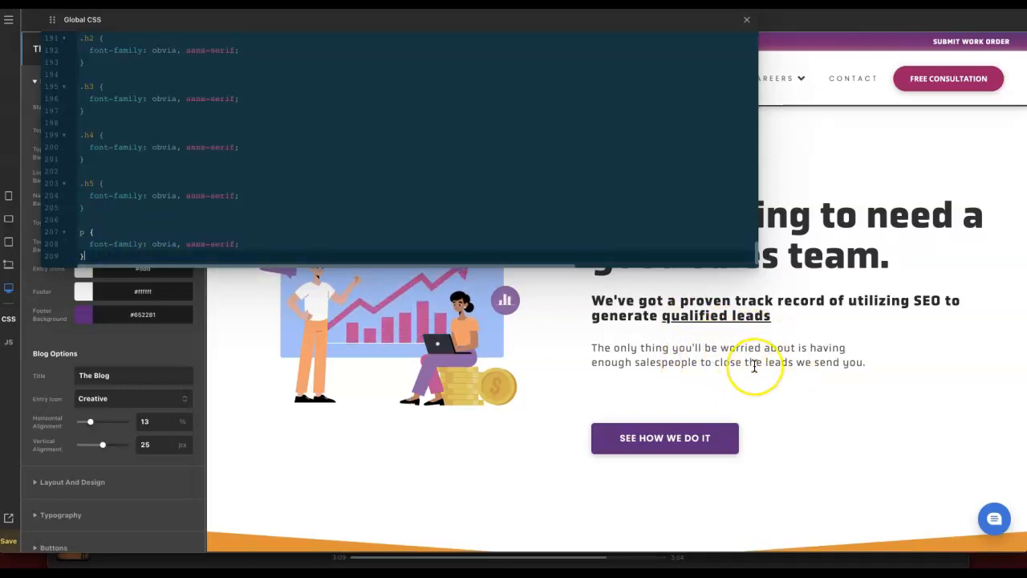
scroll(754, 366, down, 5)
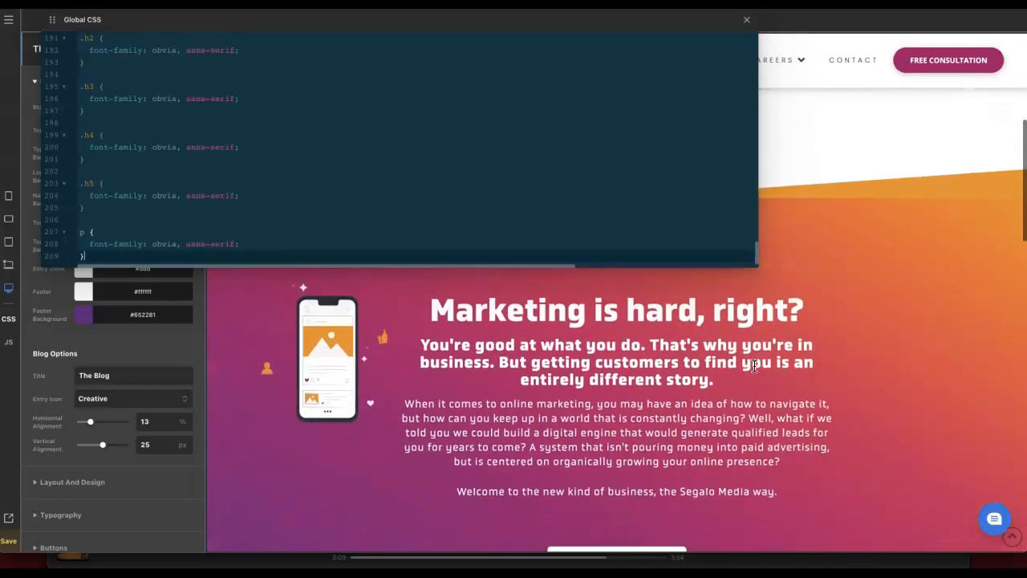
scroll(754, 366, down, 1)
scroll(488, 357, down, 2)
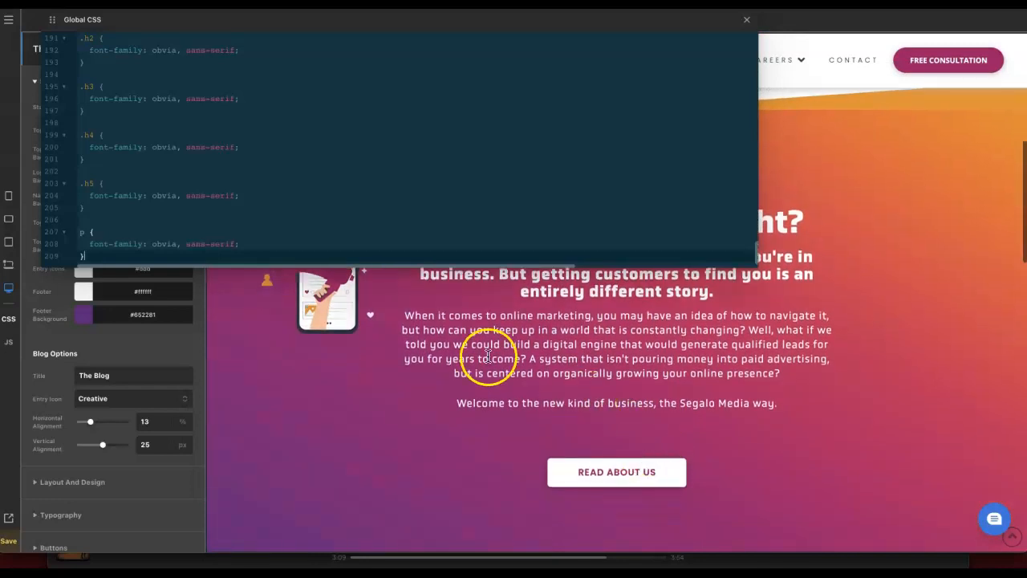
- Delete the .h1 to .h5 and p rules from the end of the Global CSS and close the editor
drag(109, 258, 84, 109)
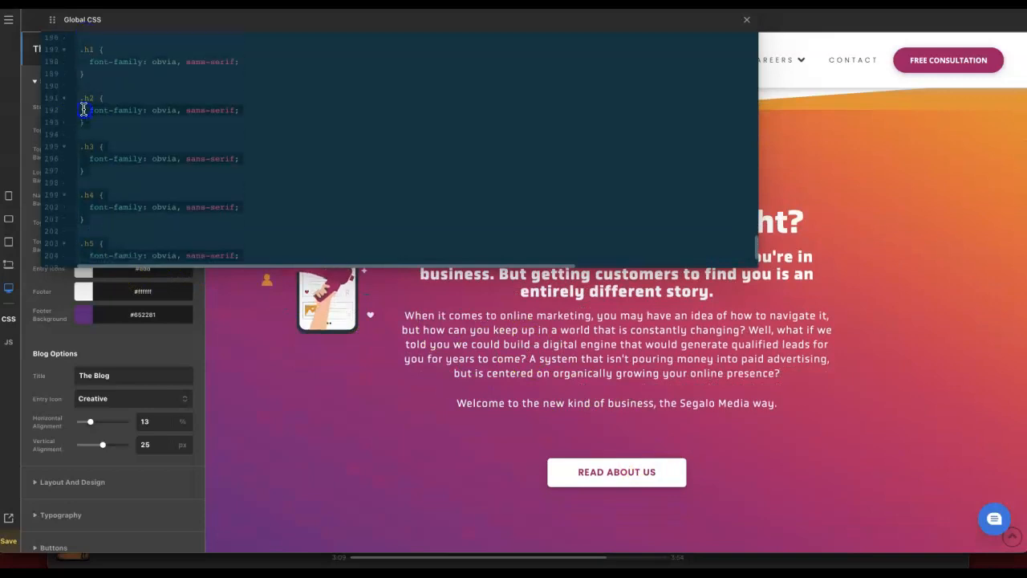
drag(81, 32, 81, 29)
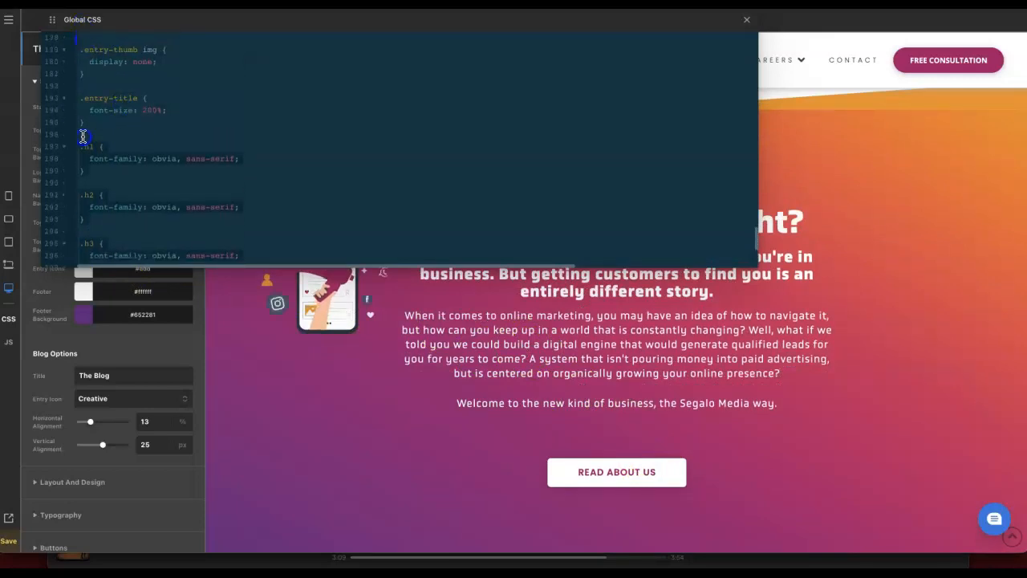
key(BackSpace)
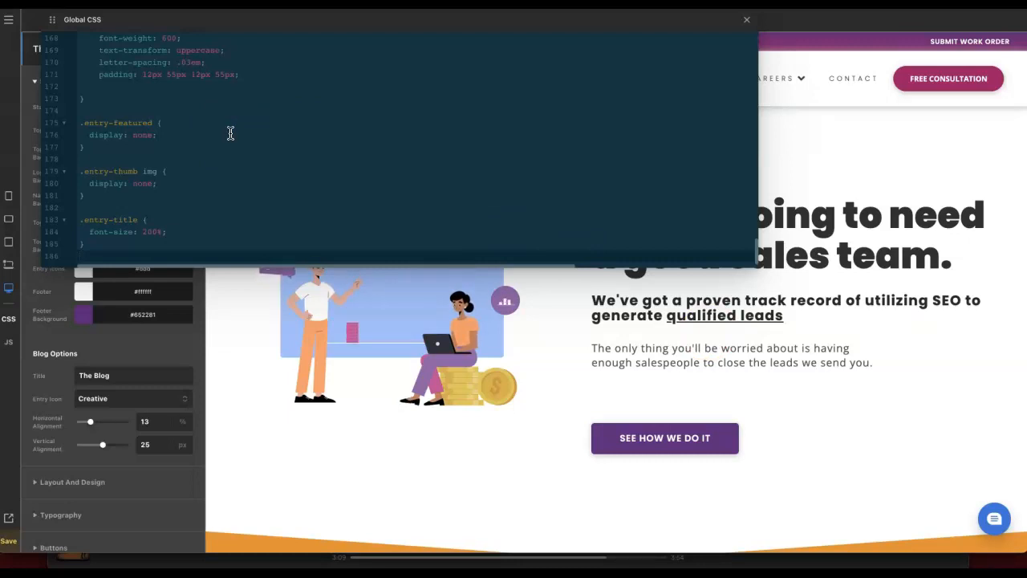
click(743, 24)
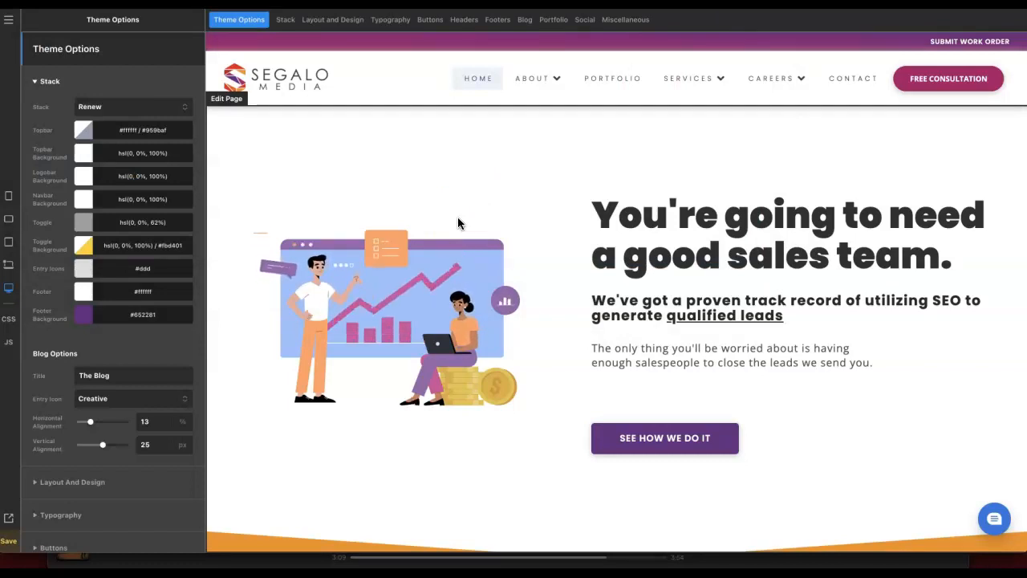
click(606, 213)
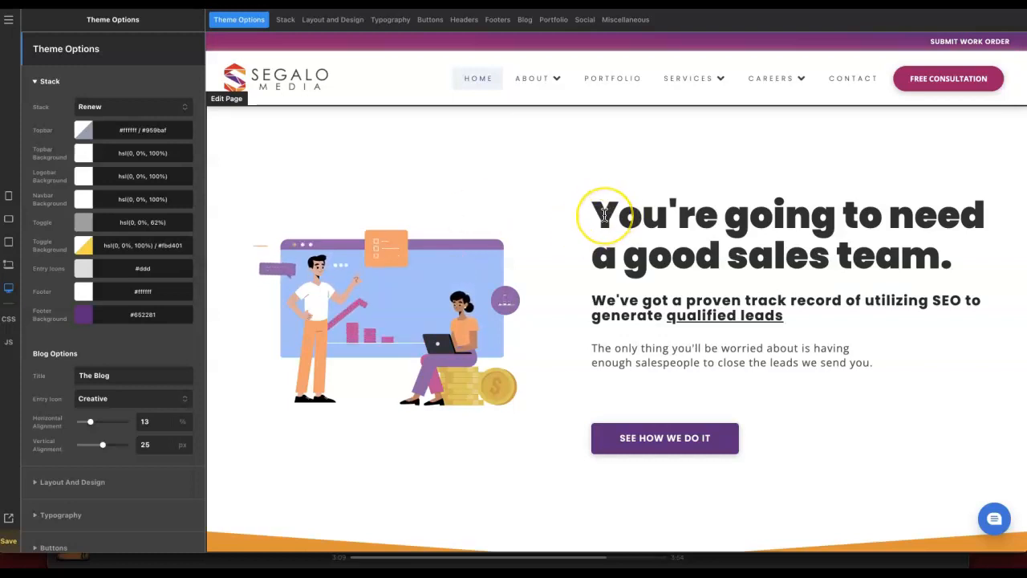
click(595, 215)
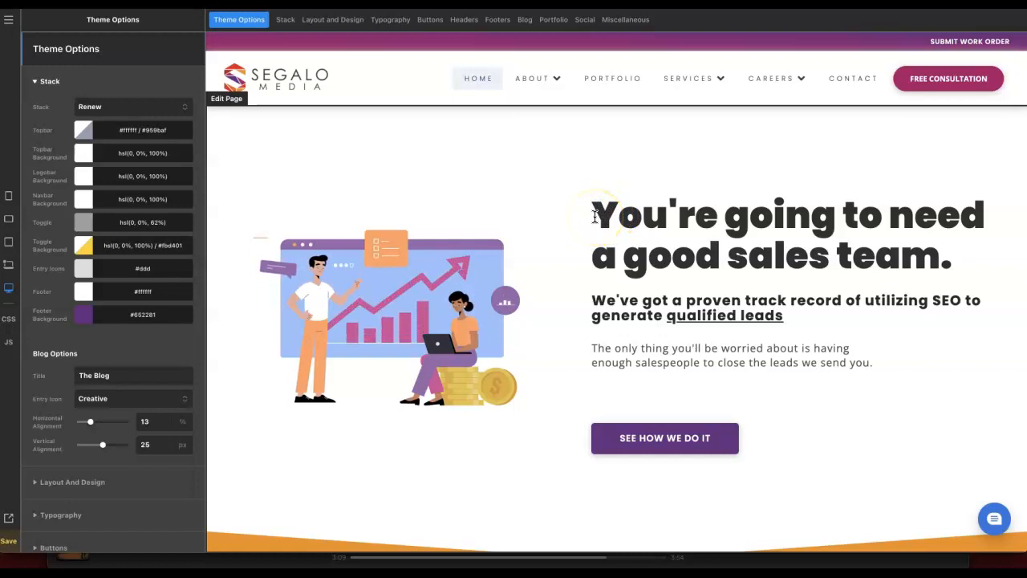